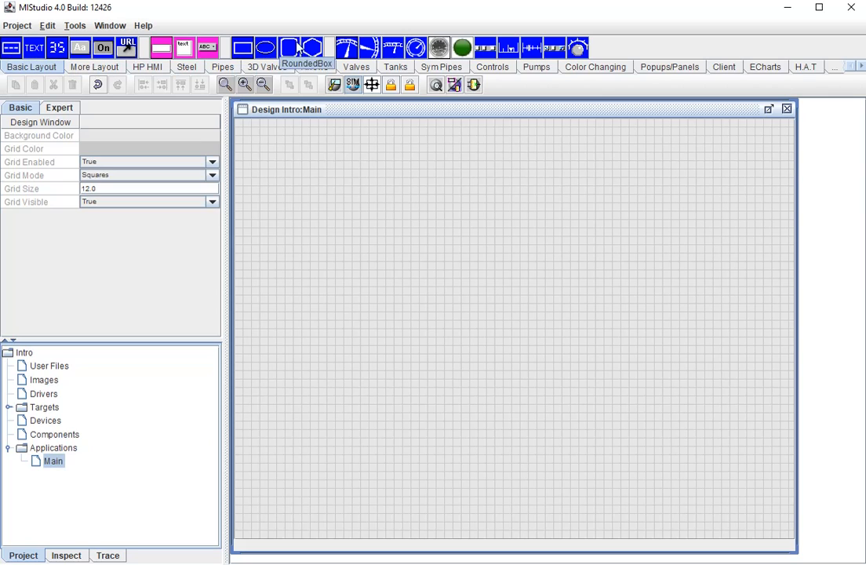
pyautogui.click(78, 70)
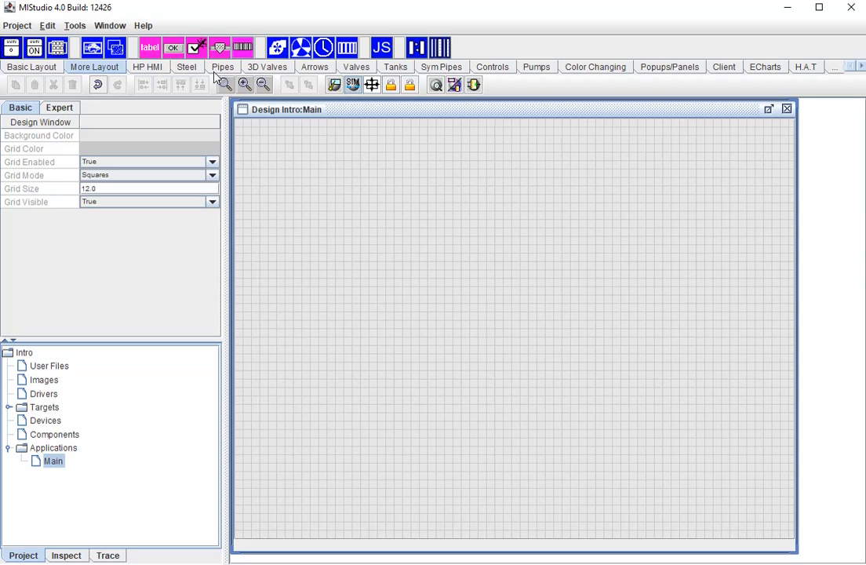
pyautogui.click(150, 69)
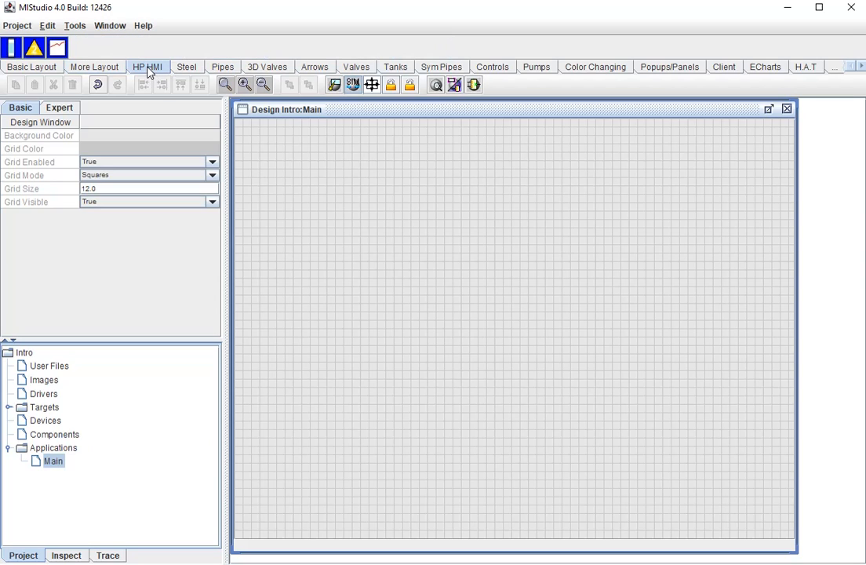
pyautogui.click(192, 69)
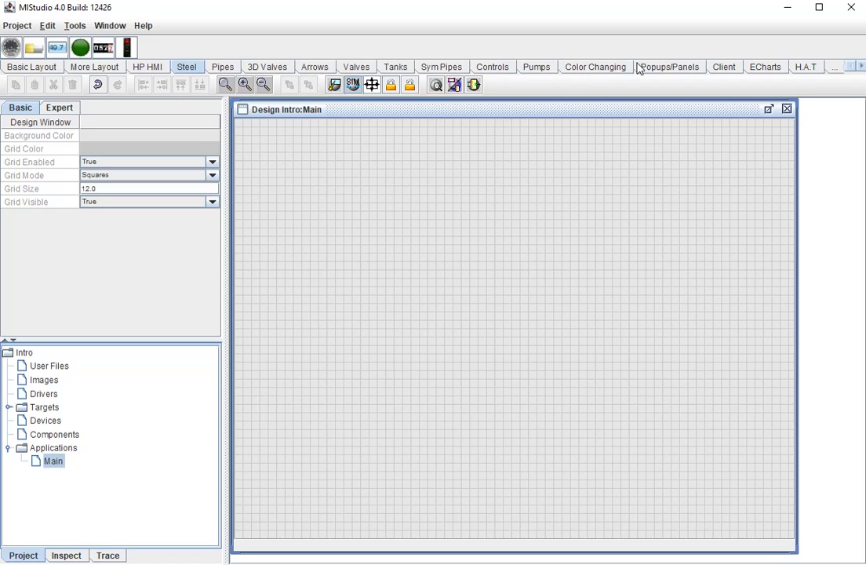
pyautogui.click(764, 69)
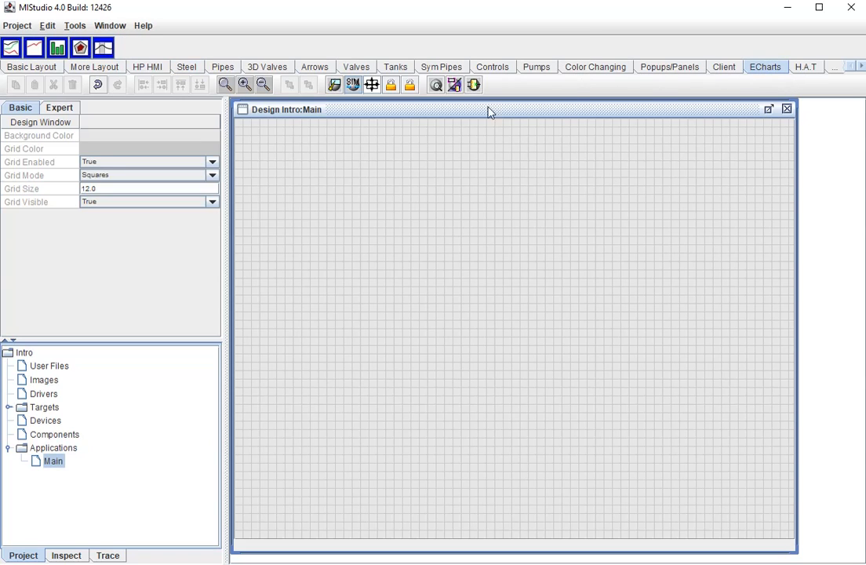
# Place an Annunciator near the upper-left of the Main design and a seven-segment display to its right.
pyautogui.click(40, 69)
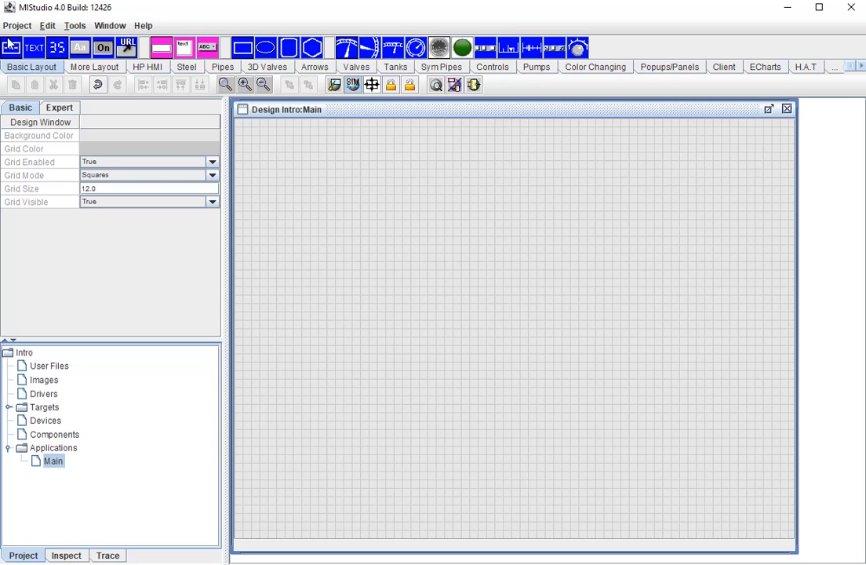
pyautogui.click(11, 49)
pyautogui.click(318, 152)
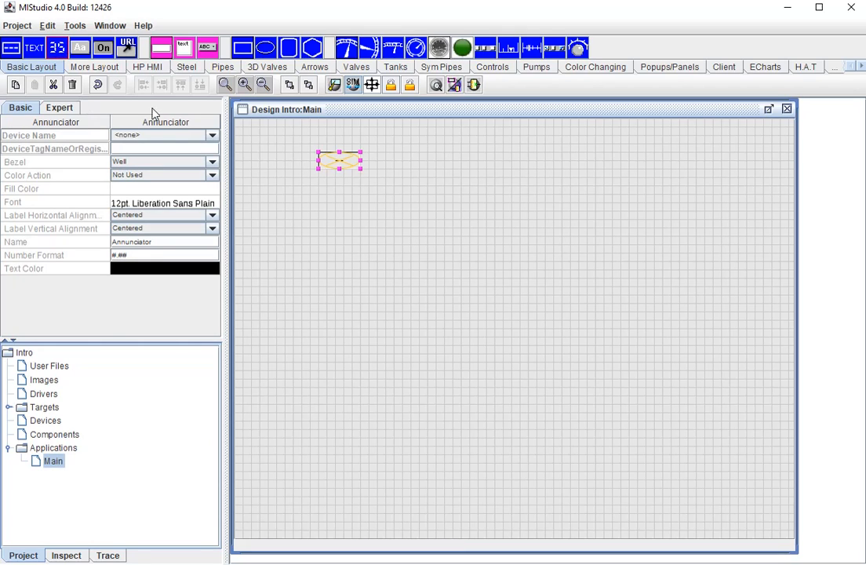
pyautogui.click(437, 150)
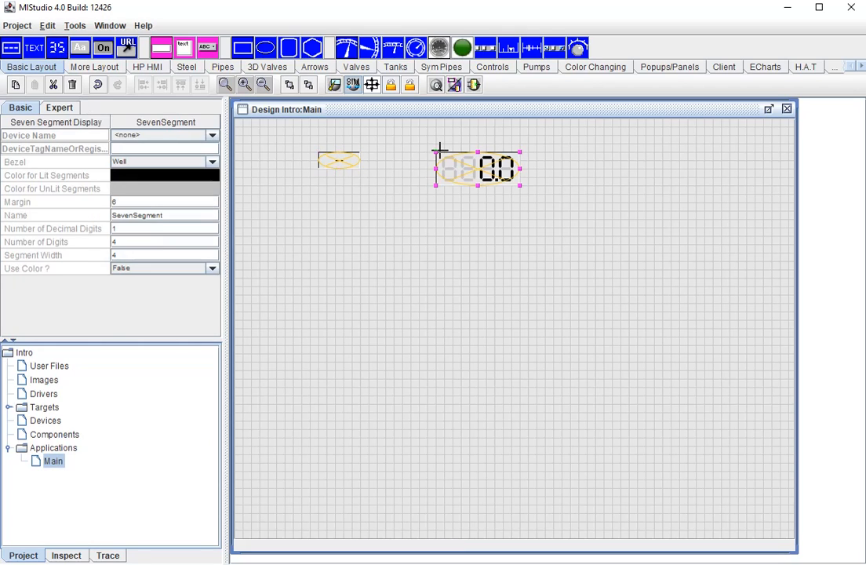
# Copy the Annunciator to the Main diagram, place its block mid-diagram, and move the diagram window below the two design displays.
pyautogui.click(333, 165)
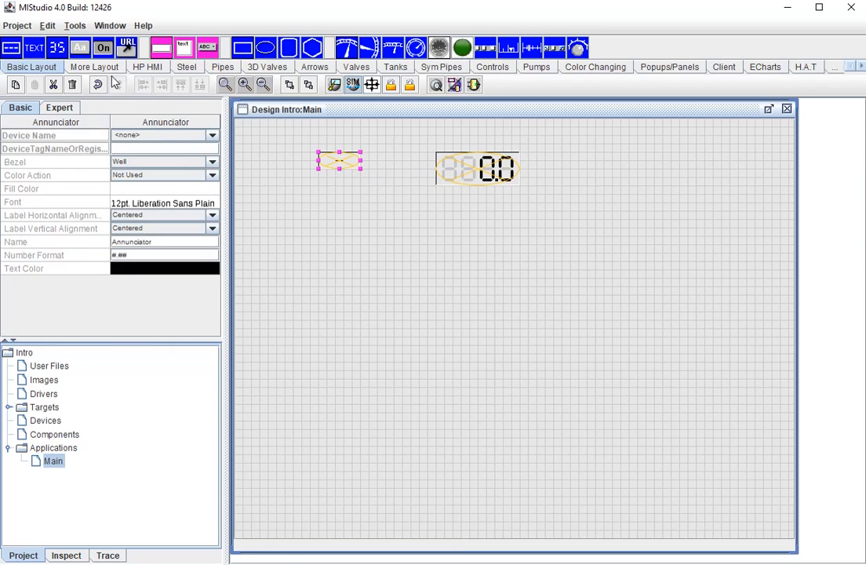
pyautogui.click(46, 28)
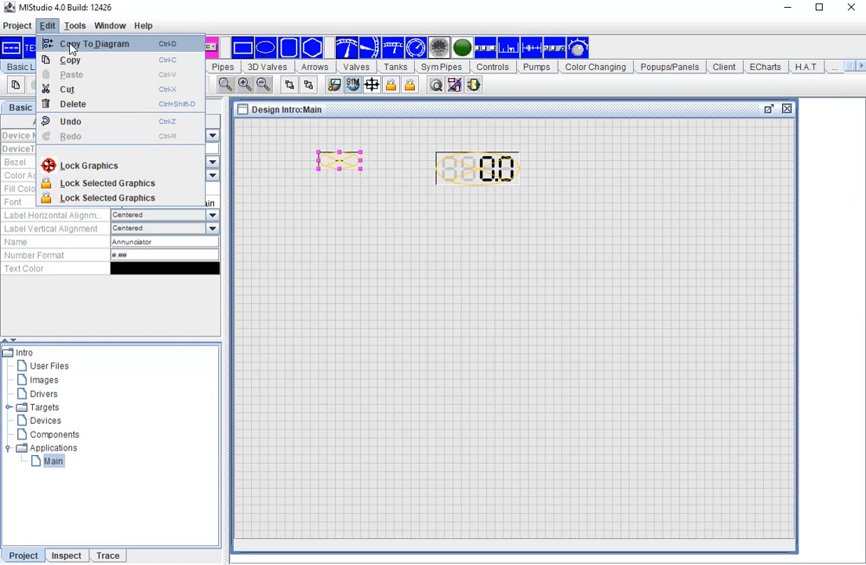
pyautogui.click(72, 47)
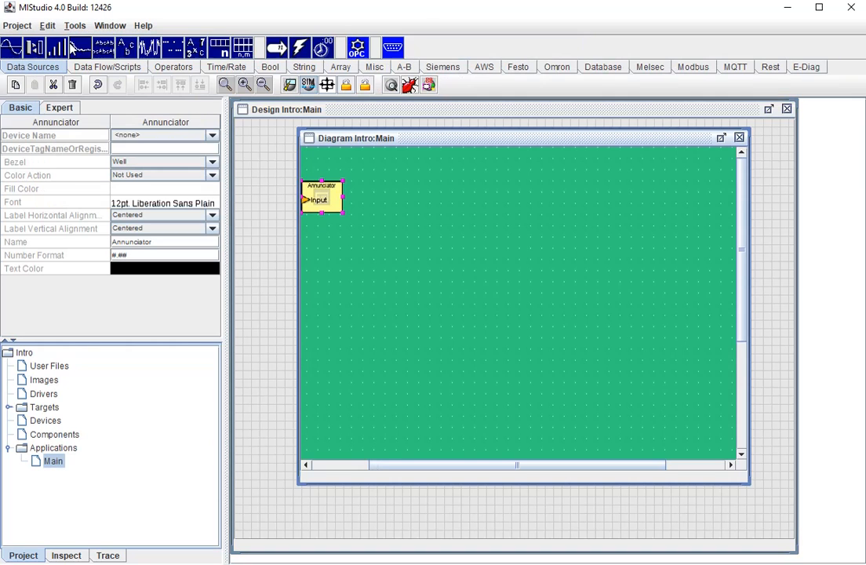
pyautogui.moveTo(340, 213); pyautogui.dragTo(585, 313)
pyautogui.moveTo(573, 149); pyautogui.dragTo(603, 227)
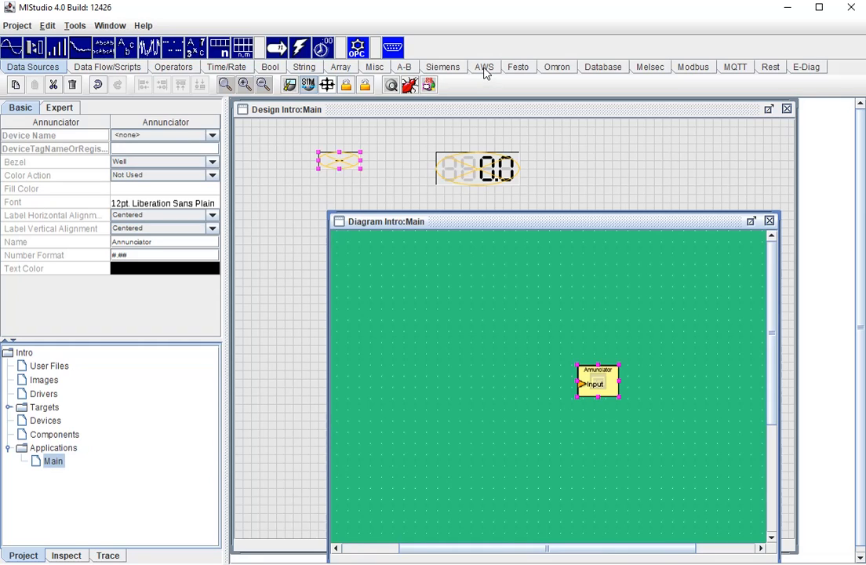
pyautogui.click(117, 69)
pyautogui.click(174, 69)
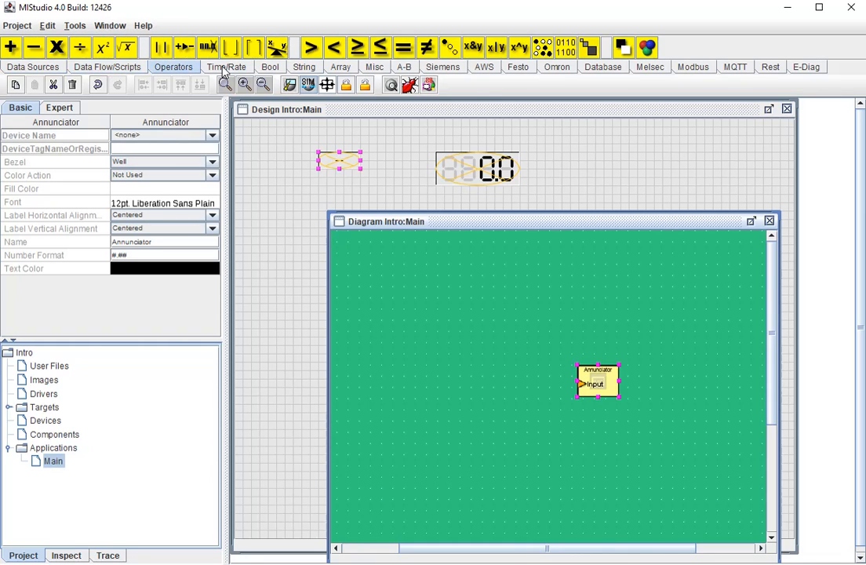
pyautogui.click(225, 69)
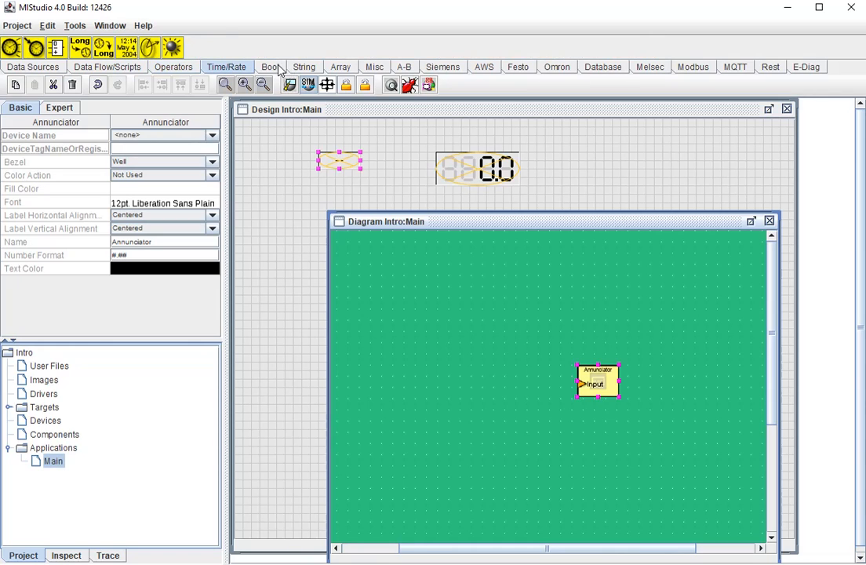
pyautogui.click(269, 68)
pyautogui.click(300, 69)
pyautogui.click(341, 67)
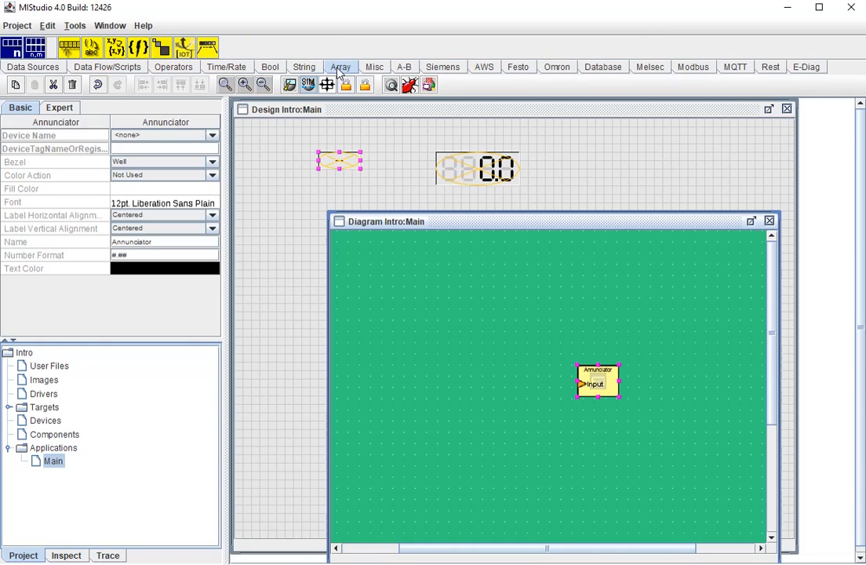
# Add a Float Flux Server block left of the Annunciator and connect its Output to the Annunciator's Input.
pyautogui.click(31, 71)
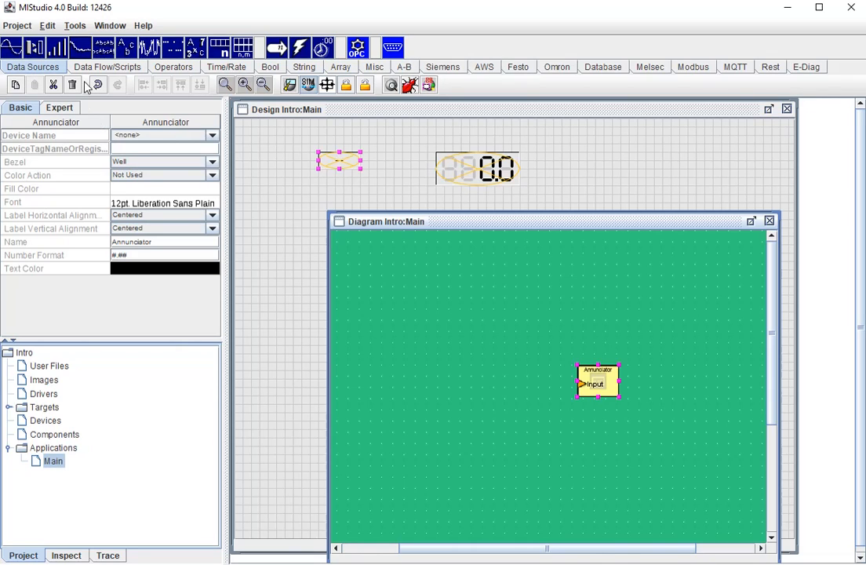
pyautogui.click(79, 48)
pyautogui.click(469, 366)
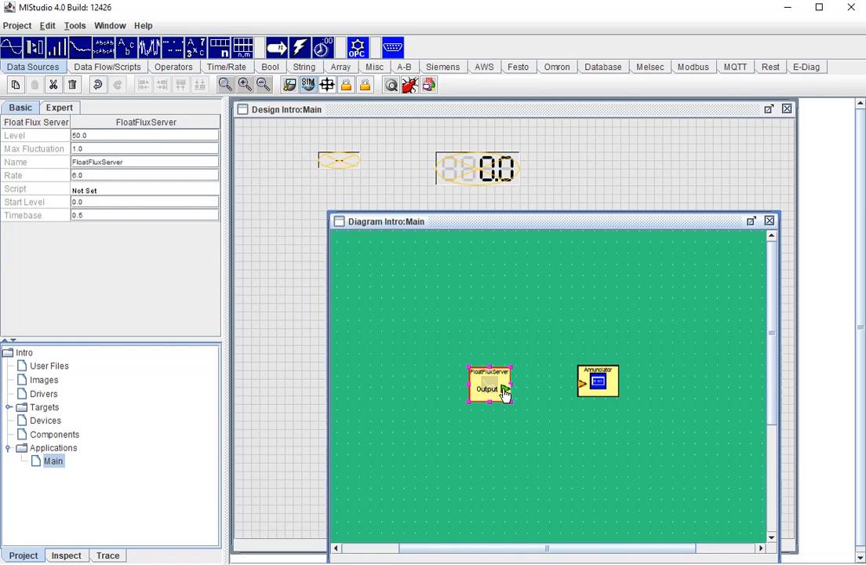
pyautogui.moveTo(506, 392)
pyautogui.mouseDown()
pyautogui.moveTo(546, 380)
pyautogui.moveTo(592, 385)
pyautogui.mouseUp()
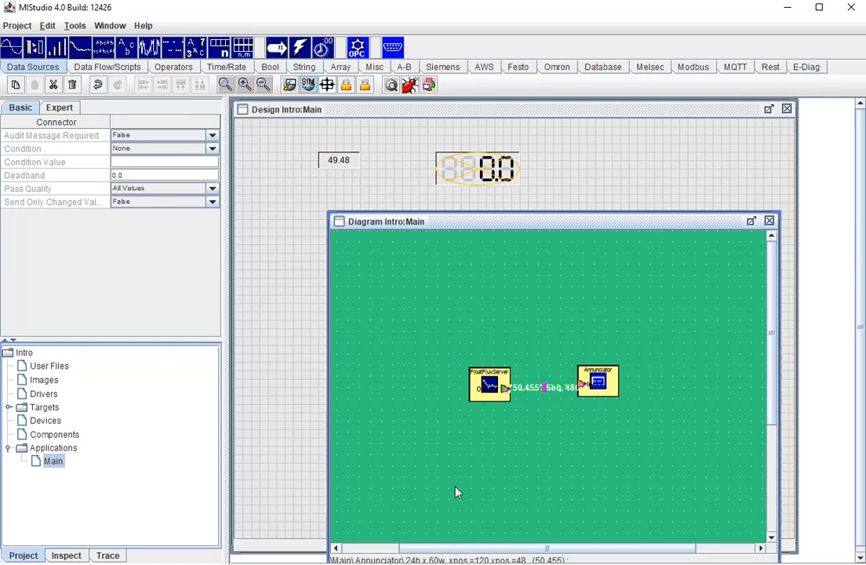
# Move the Float Flux Server and Annunciator blocks up and farther apart, and delete the connector between them.
pyautogui.moveTo(481, 397); pyautogui.dragTo(383, 328)
pyautogui.moveTo(591, 394); pyautogui.dragTo(635, 333)
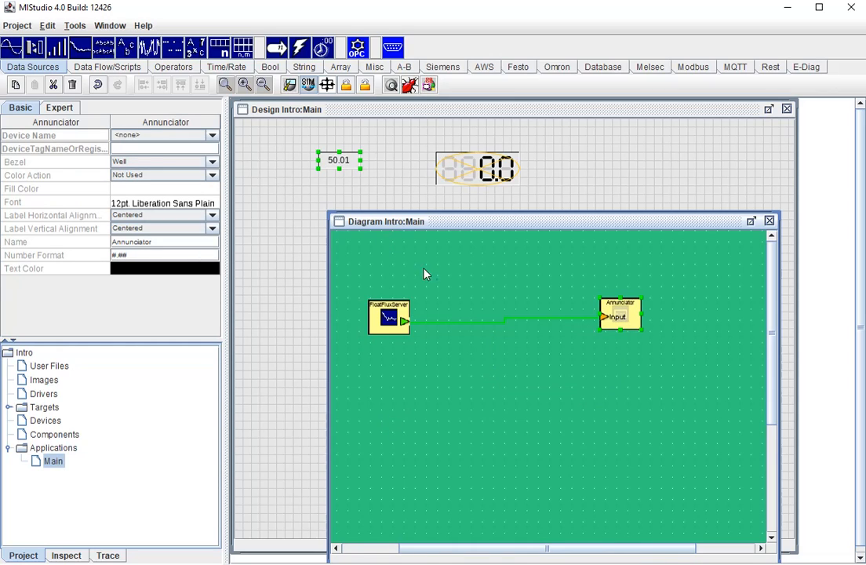
pyautogui.click(465, 319)
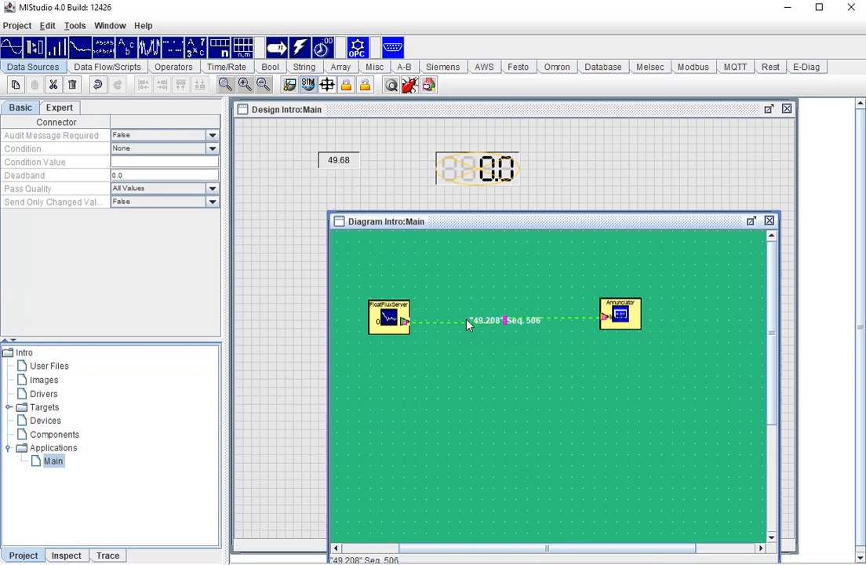
pyautogui.press('Delete')
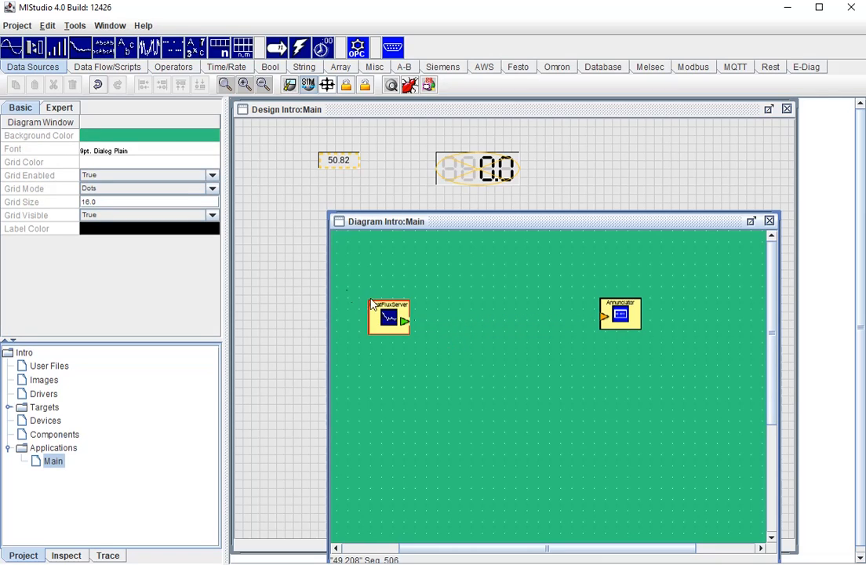
# Add a Scaler block between the Float Flux Server and the Annunciator and set its multiplier to 2.
pyautogui.click(172, 68)
pyautogui.click(277, 47)
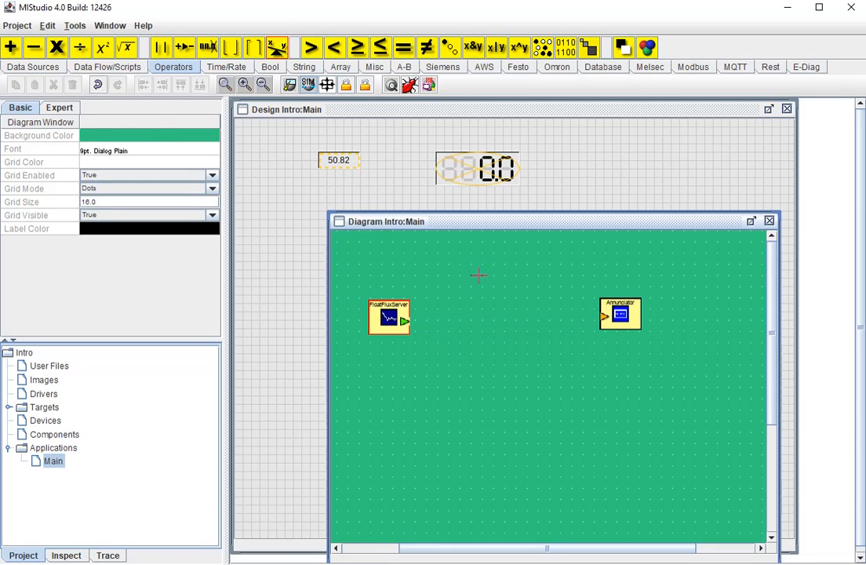
pyautogui.click(481, 299)
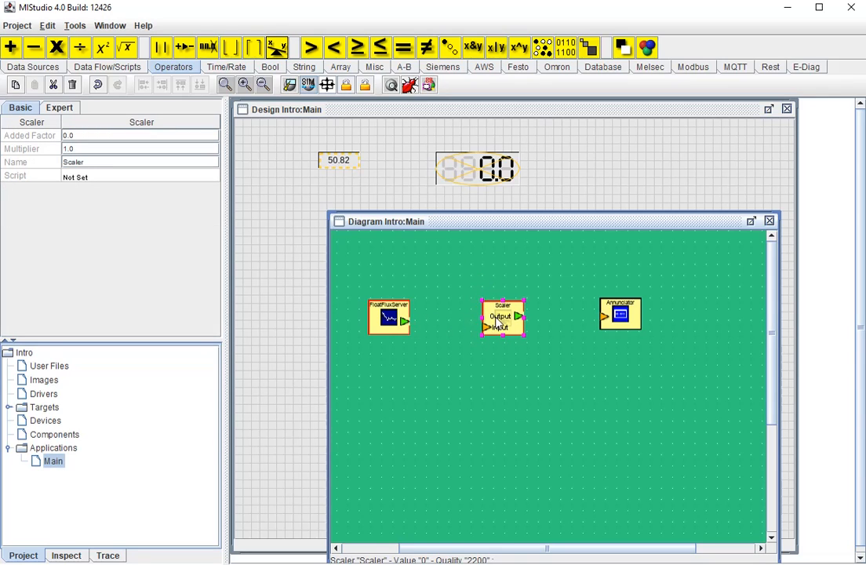
pyautogui.click(98, 149)
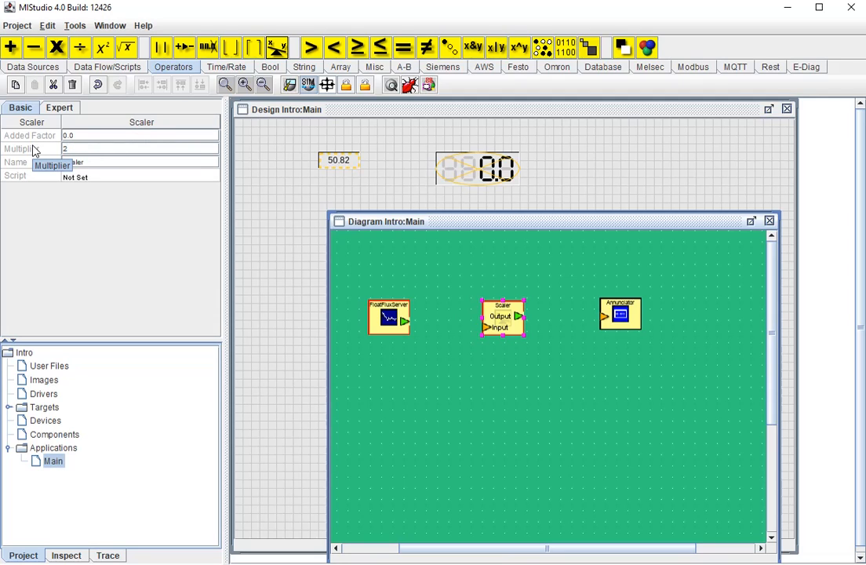
pyautogui.press('Return')
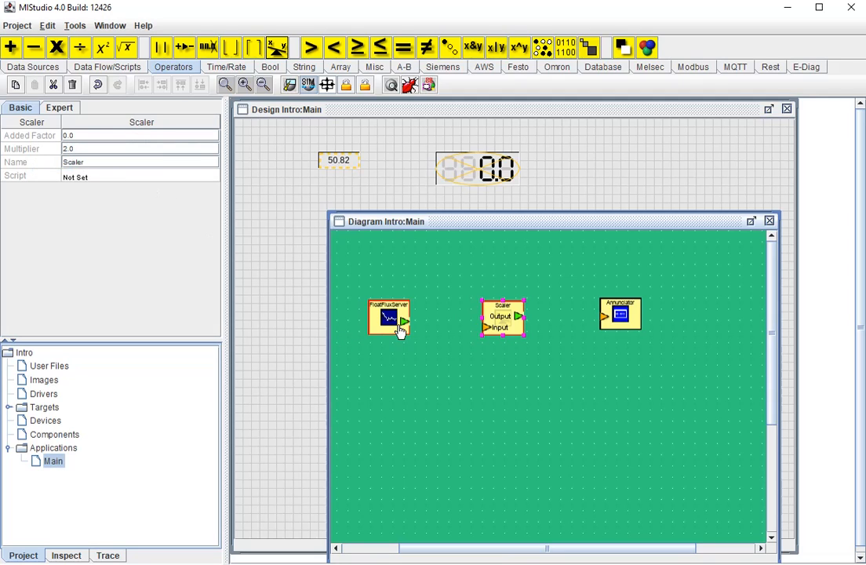
# Connect the Float Flux Server's Output to the Scaler's Input and the Scaler's Output to the Annunciator's Input.
pyautogui.moveTo(405, 326); pyautogui.dragTo(485, 331)
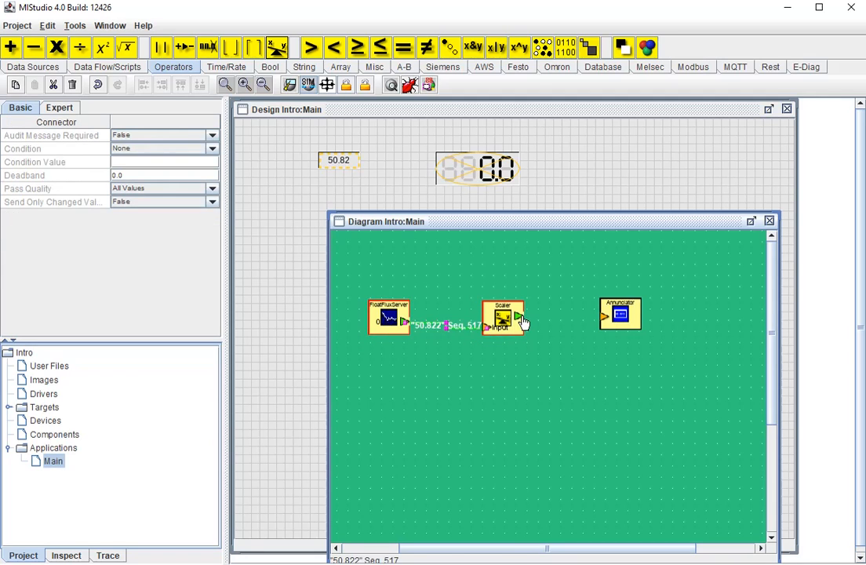
pyautogui.moveTo(523, 322); pyautogui.dragTo(605, 325)
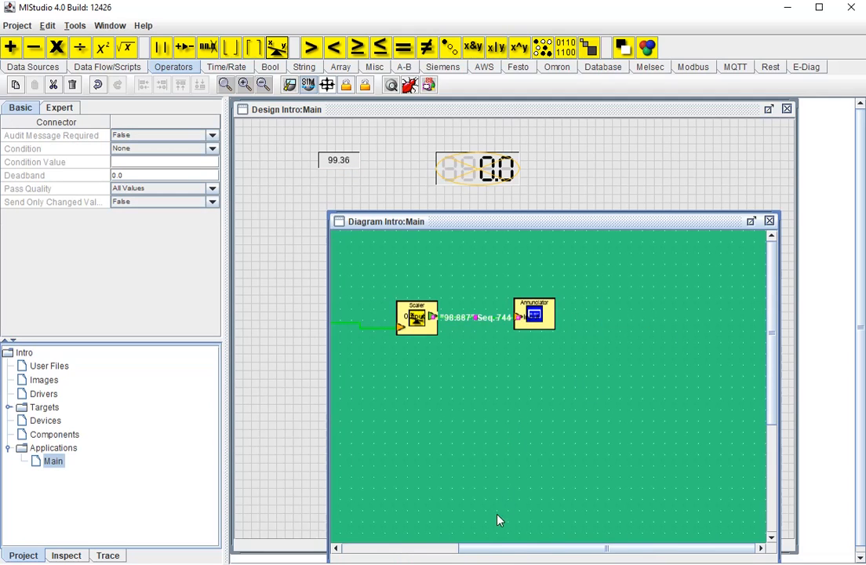
pyautogui.moveTo(502, 538); pyautogui.dragTo(394, 554)
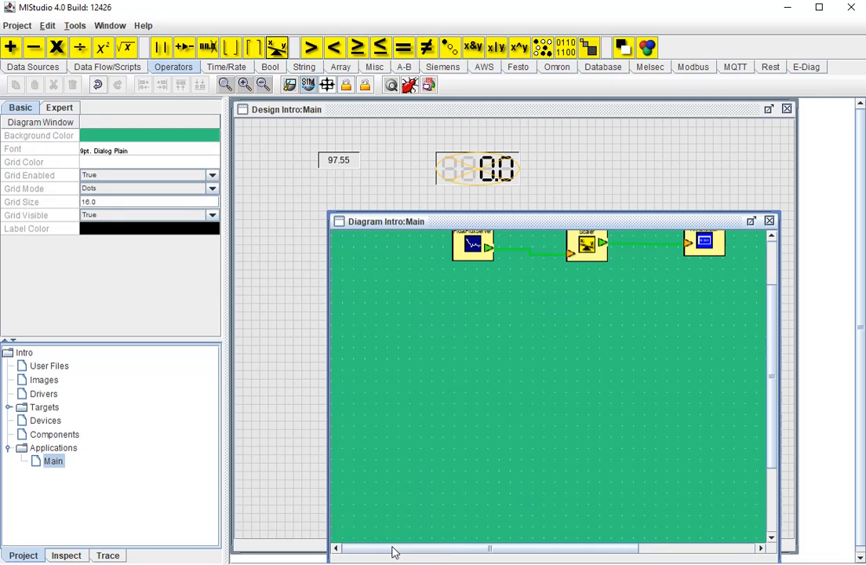
pyautogui.moveTo(769, 375); pyautogui.dragTo(770, 323)
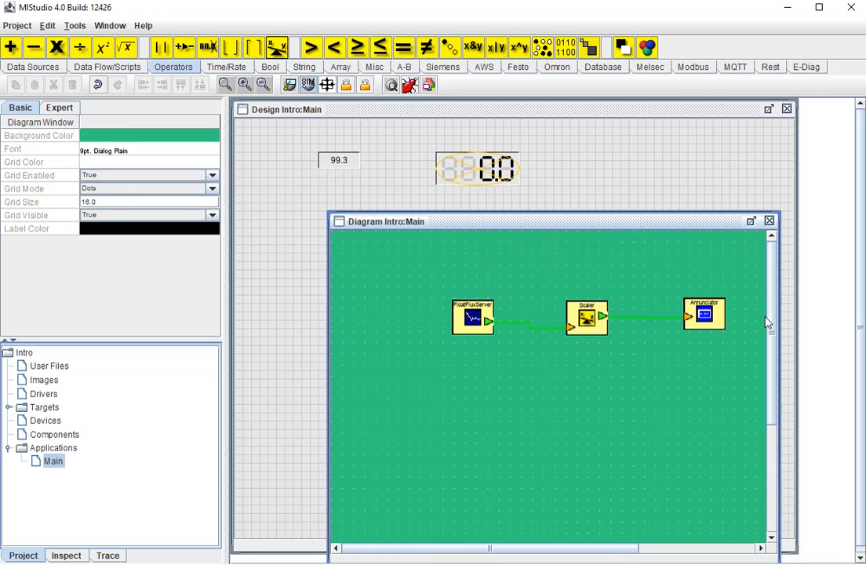
# Add an SQLite connection manager with database name demo1 in the diagram's upper-left corner.
pyautogui.click(600, 69)
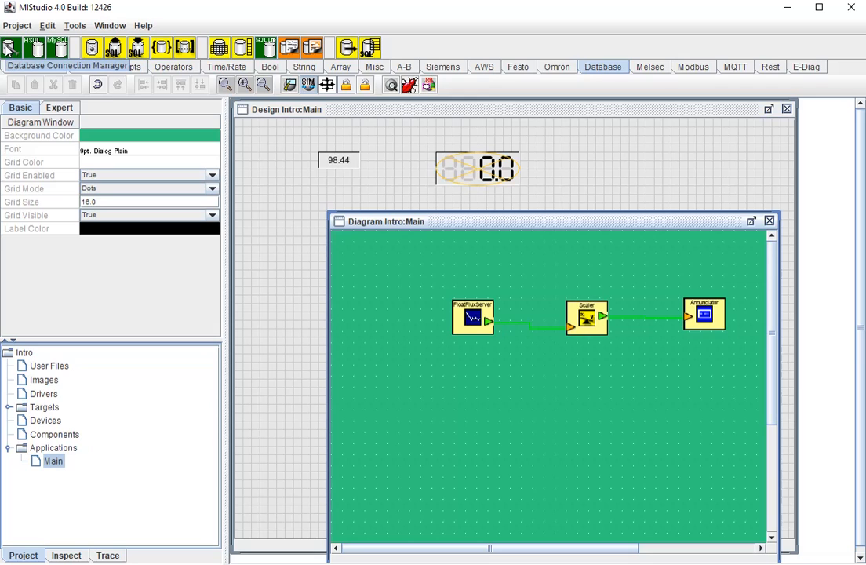
pyautogui.click(219, 47)
pyautogui.click(380, 257)
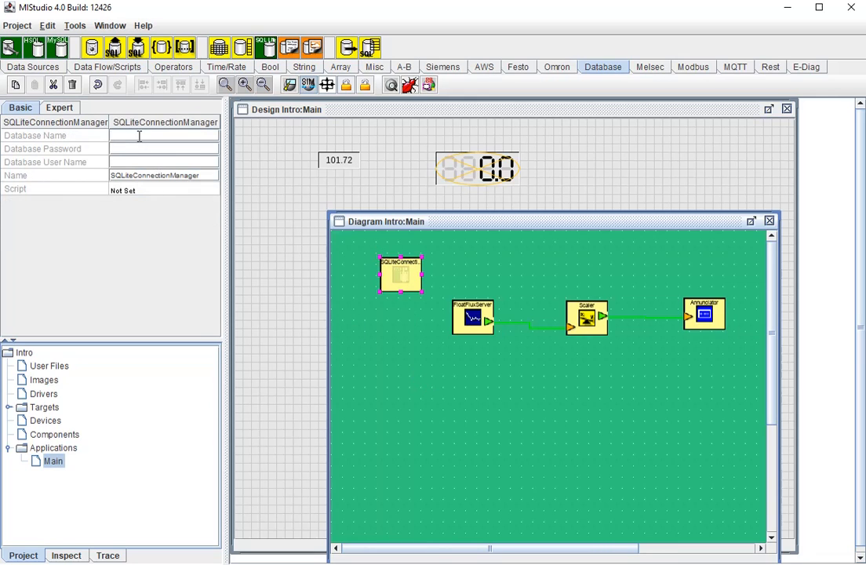
pyautogui.write('demo1')
pyautogui.moveTo(391, 272); pyautogui.dragTo(380, 262)
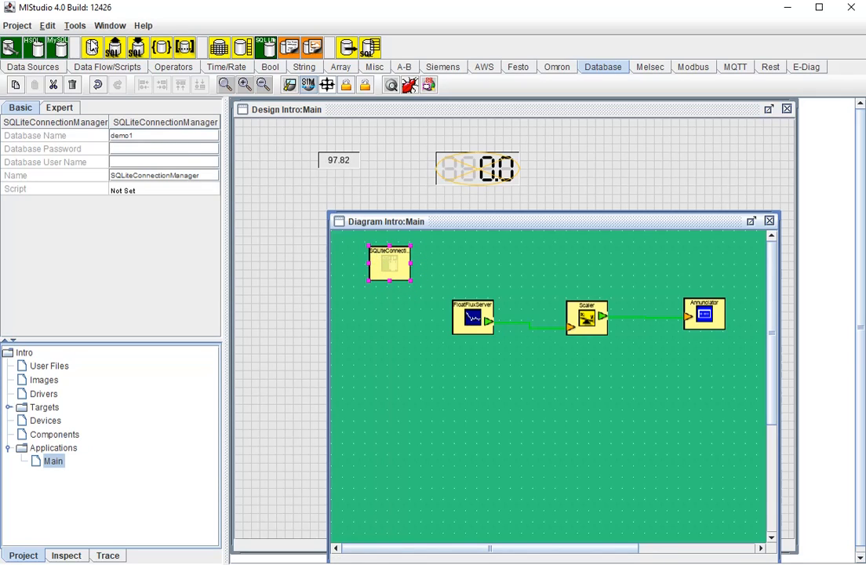
# Add a Triggered Historical block below the Scaler, using connection /Main/SQLiteConnectionManager and Create Table set to True.
pyautogui.click(596, 407)
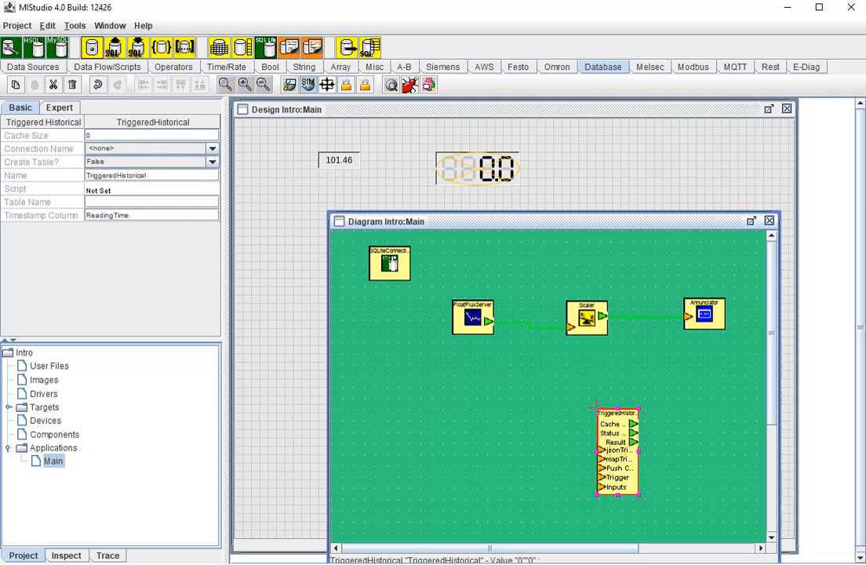
pyautogui.click(176, 149)
pyautogui.click(154, 172)
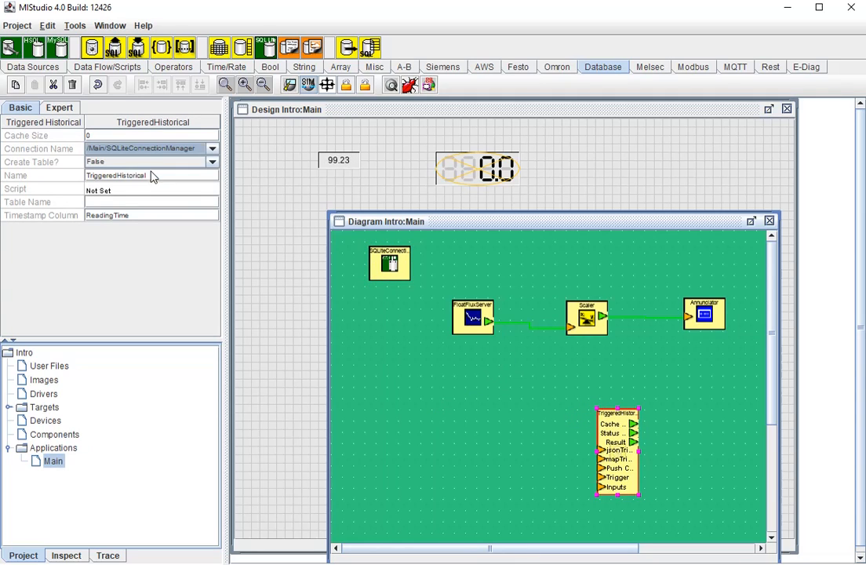
pyautogui.click(120, 163)
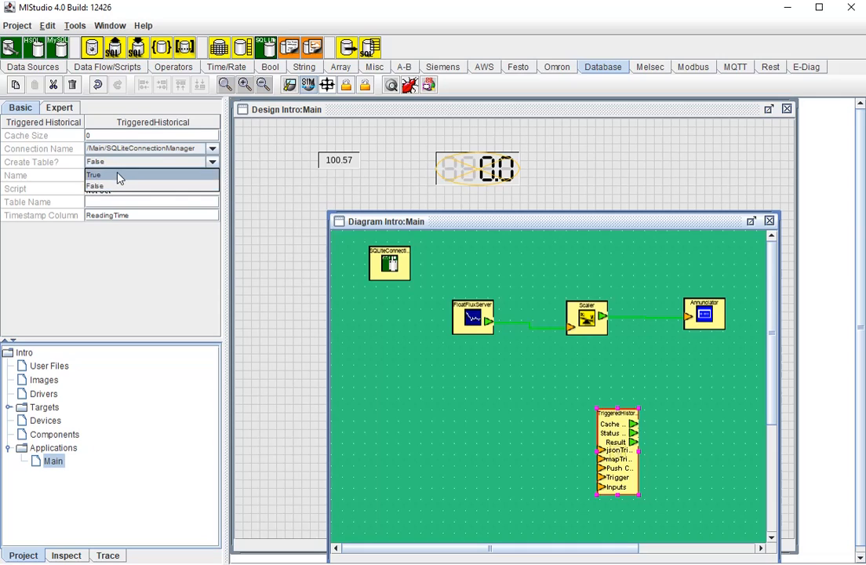
pyautogui.click(102, 173)
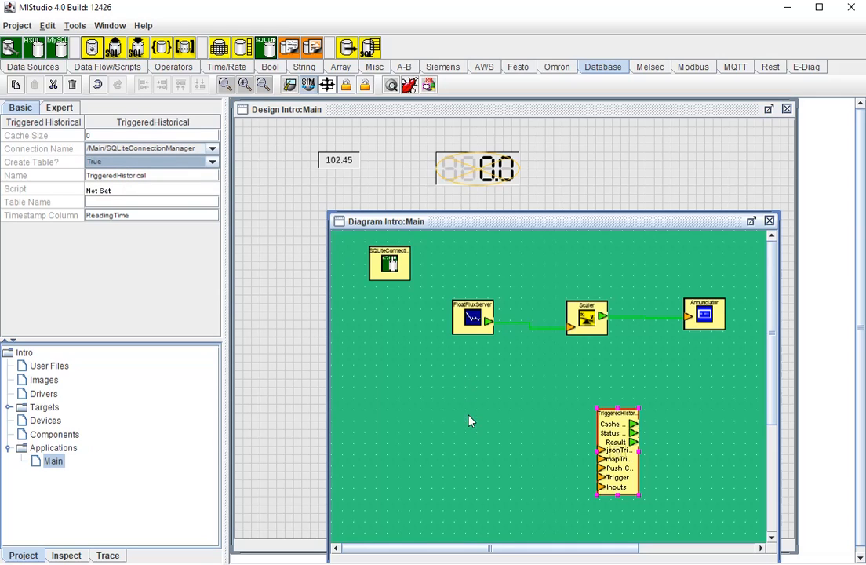
# Set the Triggered Historical block's table name to history and feed its Inputs from the Float Flux Server, repositioned below the SQLite connection manager.
pyautogui.click(101, 204)
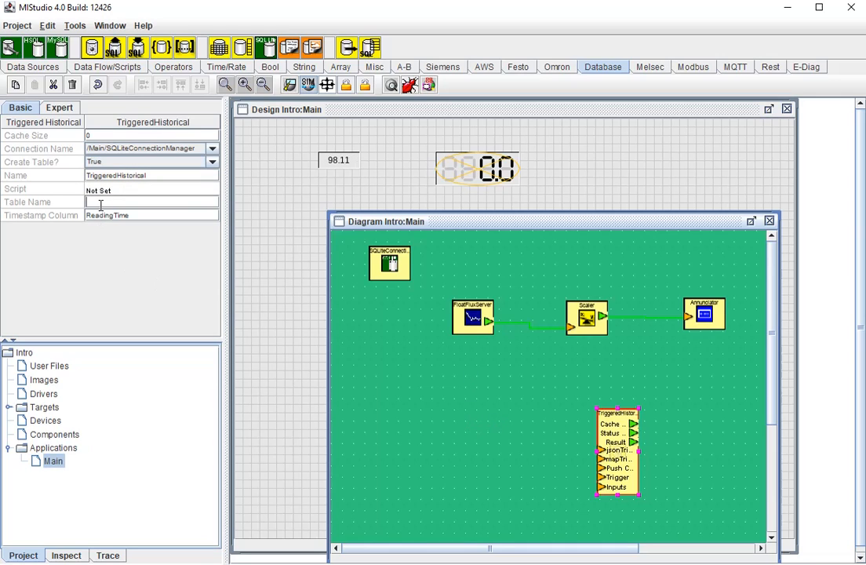
pyautogui.write('history')
pyautogui.moveTo(487, 324); pyautogui.dragTo(599, 488)
pyautogui.moveTo(491, 313); pyautogui.dragTo(412, 324)
# Add an Increment Server in the diagram's lower-left area and connect its Output to the Triggered Historical block's Inputs.
pyautogui.click(36, 66)
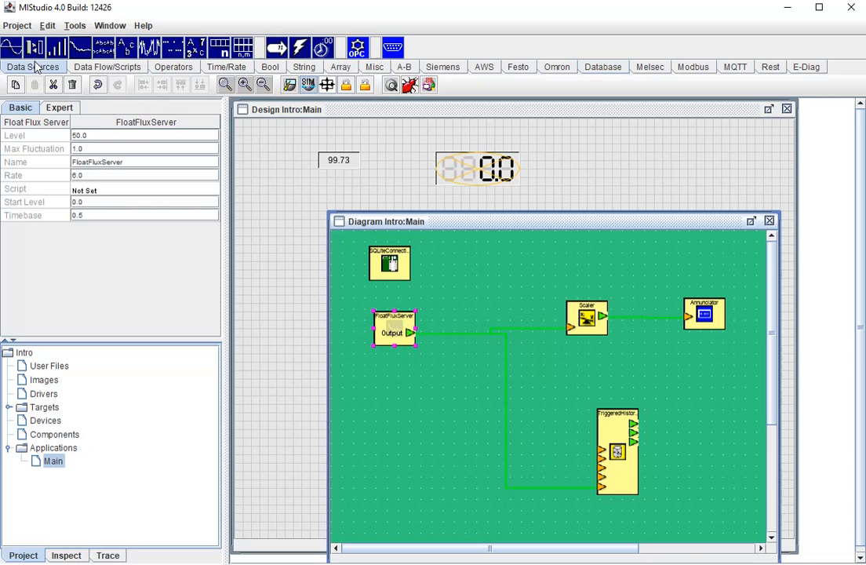
pyautogui.click(56, 47)
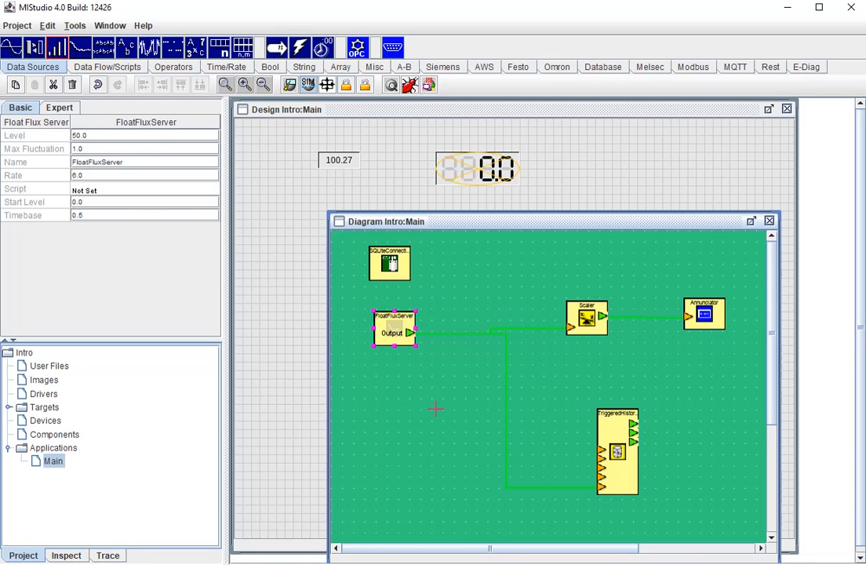
pyautogui.click(416, 465)
pyautogui.moveTo(453, 485); pyautogui.dragTo(601, 490)
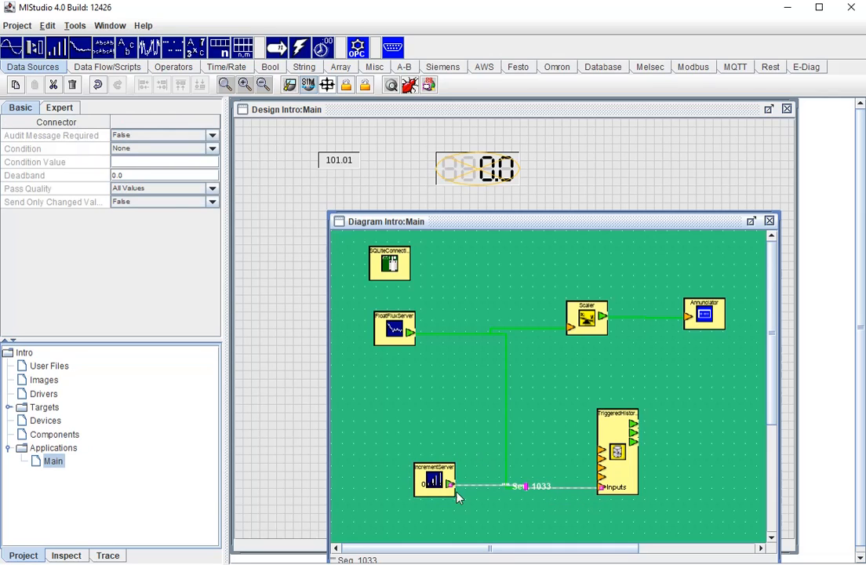
pyautogui.click(432, 484)
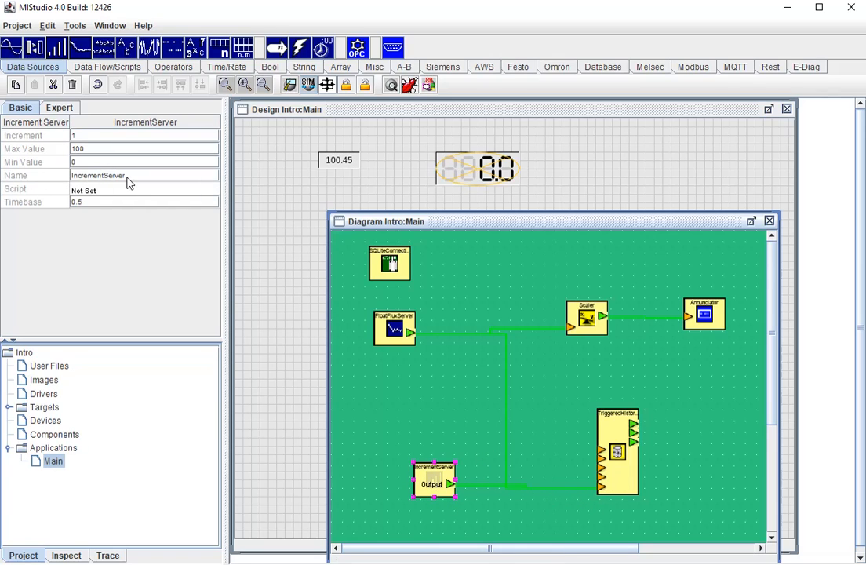
pyautogui.click(385, 334)
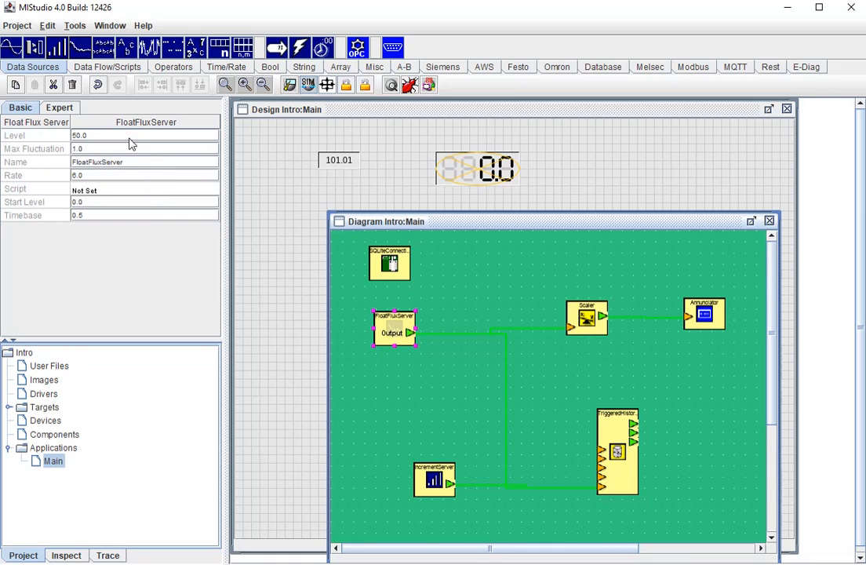
# Add a Synchronized Clock Tick beside the Triggered Historical block and connect its Output to the Trigger input.
pyautogui.click(318, 53)
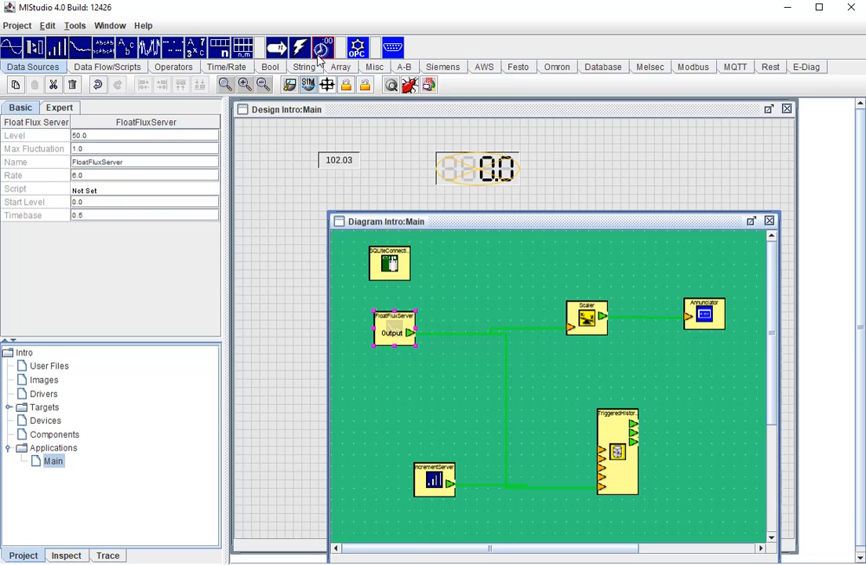
pyautogui.click(543, 420)
pyautogui.click(619, 485)
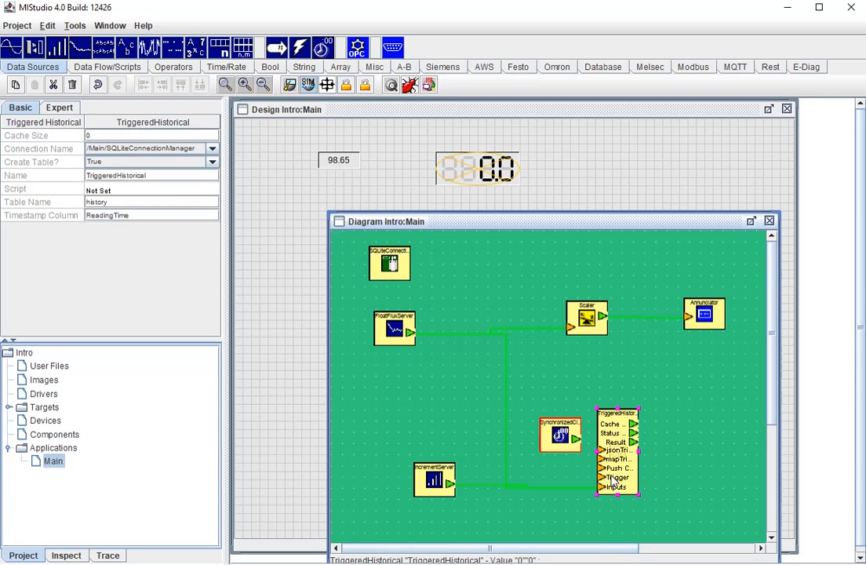
pyautogui.moveTo(576, 441); pyautogui.dragTo(600, 479)
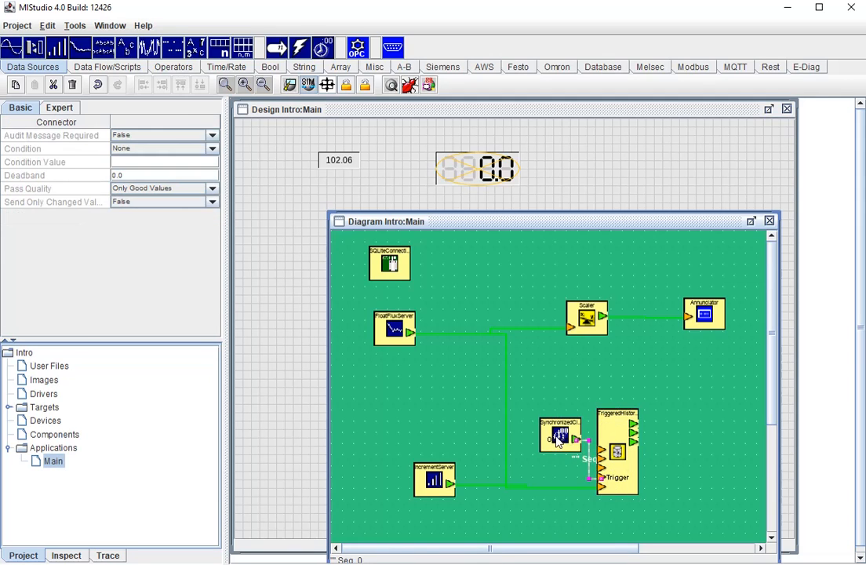
# Set the Synchronized Clock Tick's timebase to 5.0 and move the block slightly up and away from the Triggered Historical block.
pyautogui.click(560, 434)
pyautogui.click(100, 161)
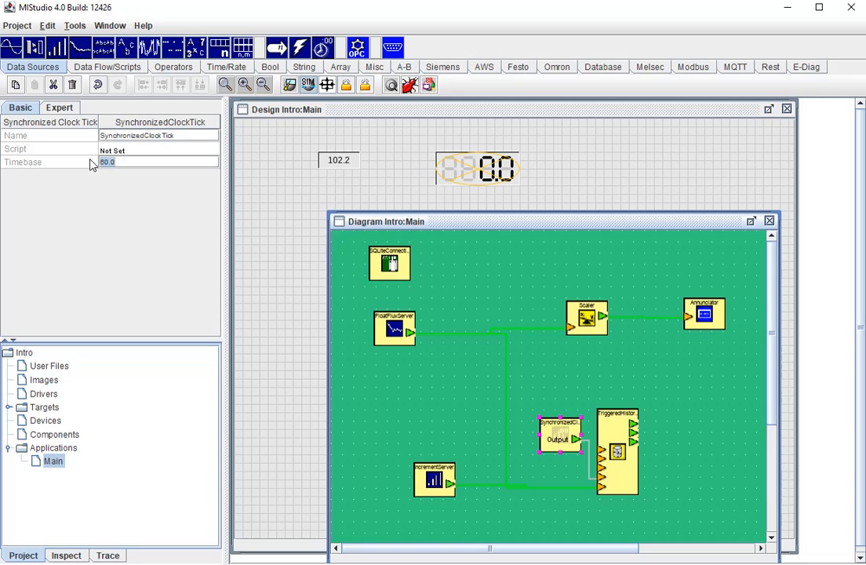
pyautogui.write('5.0')
pyautogui.moveTo(564, 435); pyautogui.dragTo(553, 424)
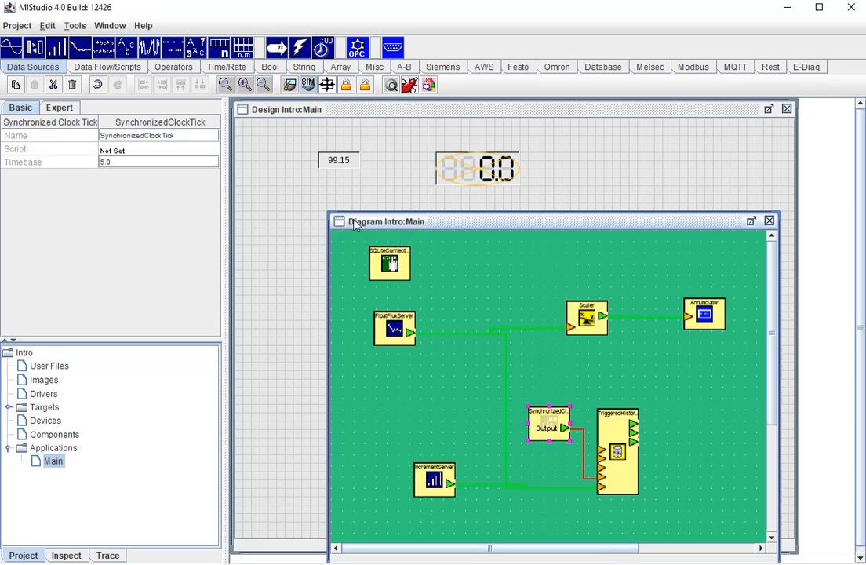
# Switch the Main application from simulation to live mode and bring up its Design window.
pyautogui.click(308, 87)
pyautogui.click(584, 475)
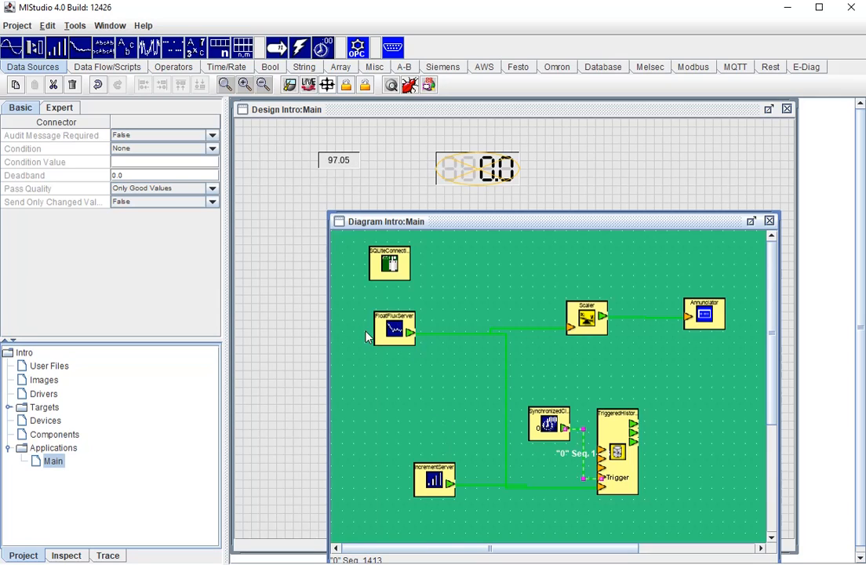
pyautogui.click(62, 466)
pyautogui.rightClick(62, 466)
pyautogui.click(63, 467)
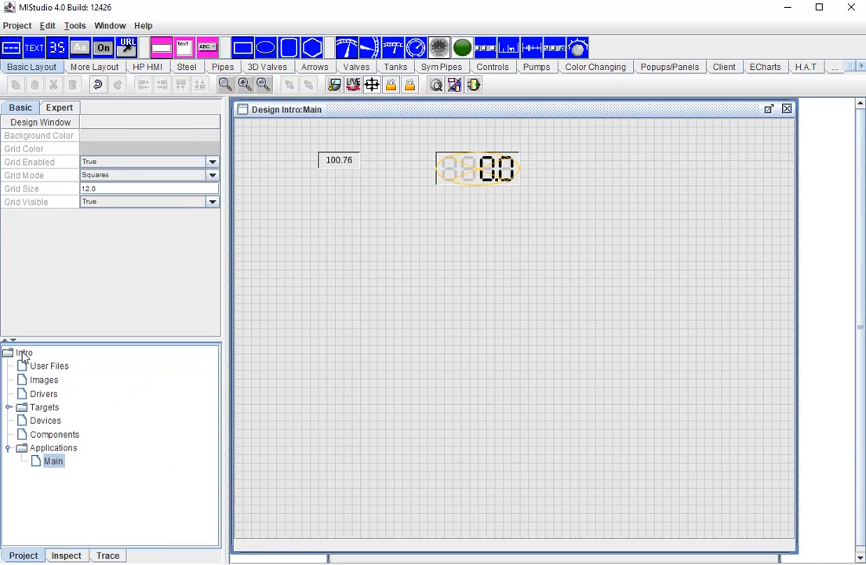
# Add a new application to the Intro project and name it Charting.
pyautogui.click(36, 452)
pyautogui.rightClick(35, 452)
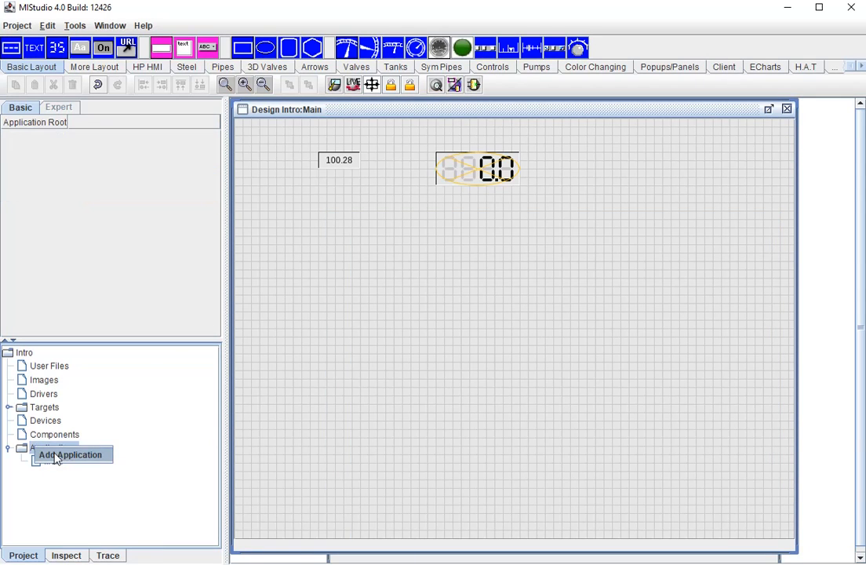
pyautogui.click(59, 457)
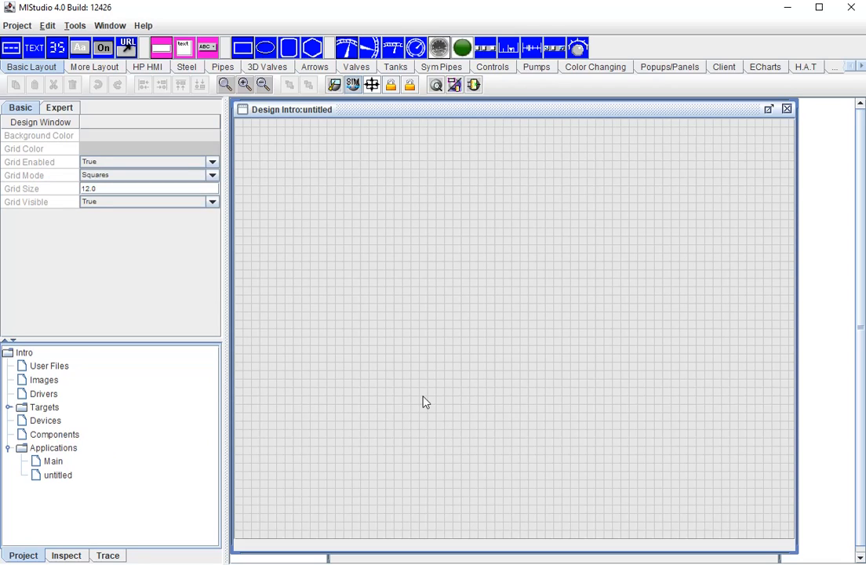
pyautogui.click(59, 475)
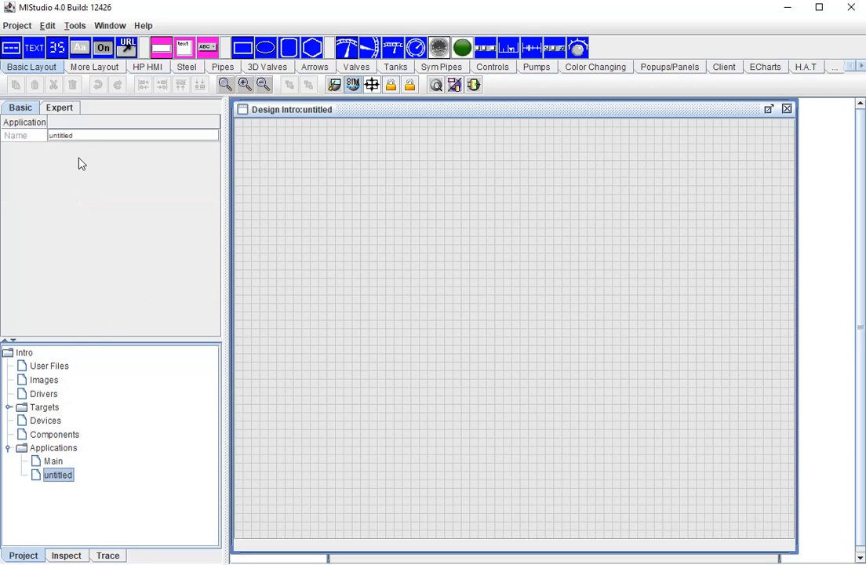
pyautogui.doubleClick(78, 136)
pyautogui.write('c')
pyautogui.press('Return')
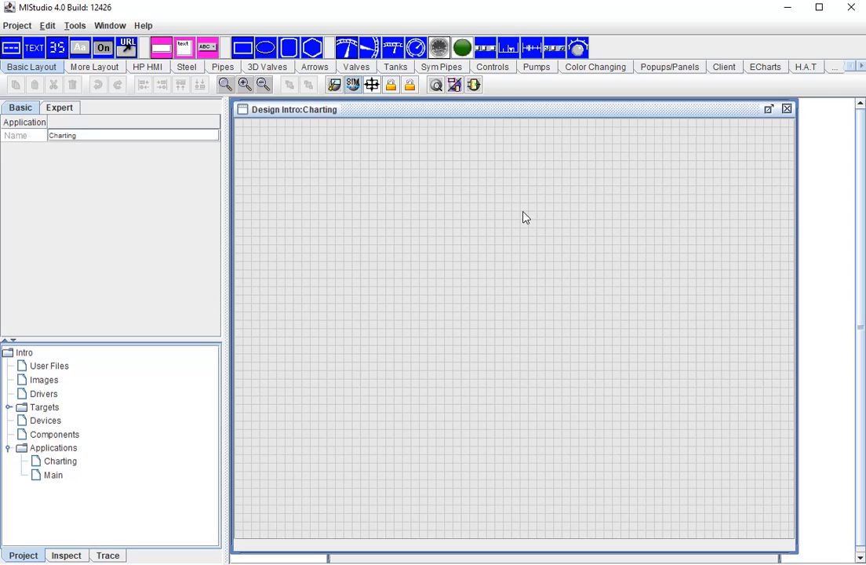
# Add an ECharts Line Chart to the Charting design and stretch it into a wide, low chart across the upper half.
pyautogui.click(766, 67)
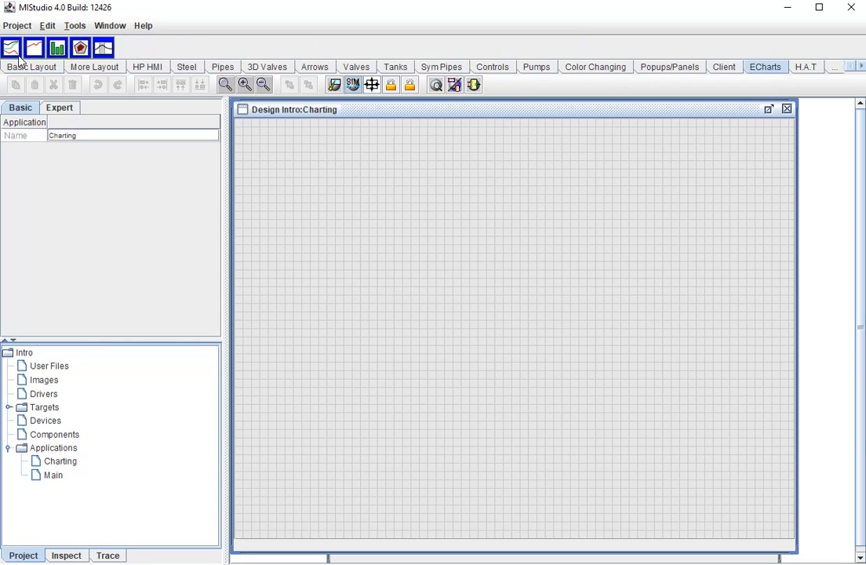
pyautogui.click(336, 226)
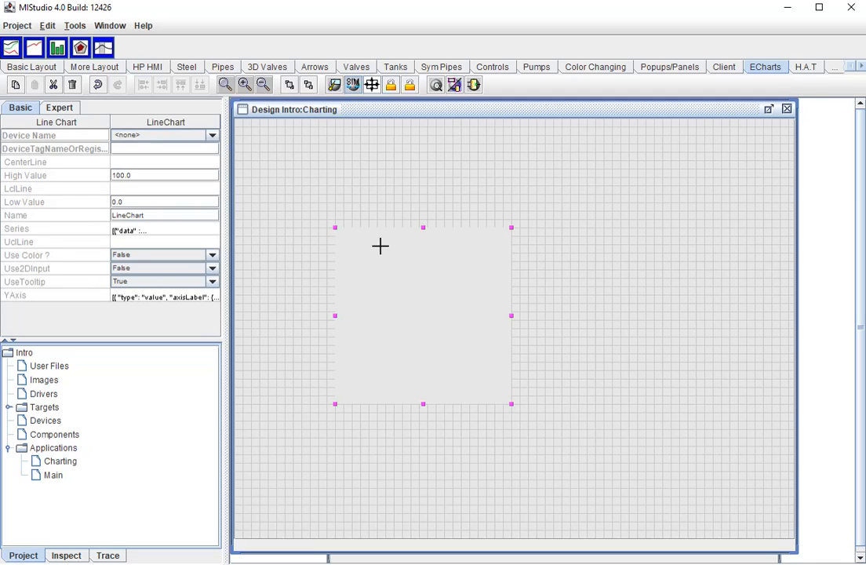
pyautogui.moveTo(458, 300); pyautogui.dragTo(391, 266)
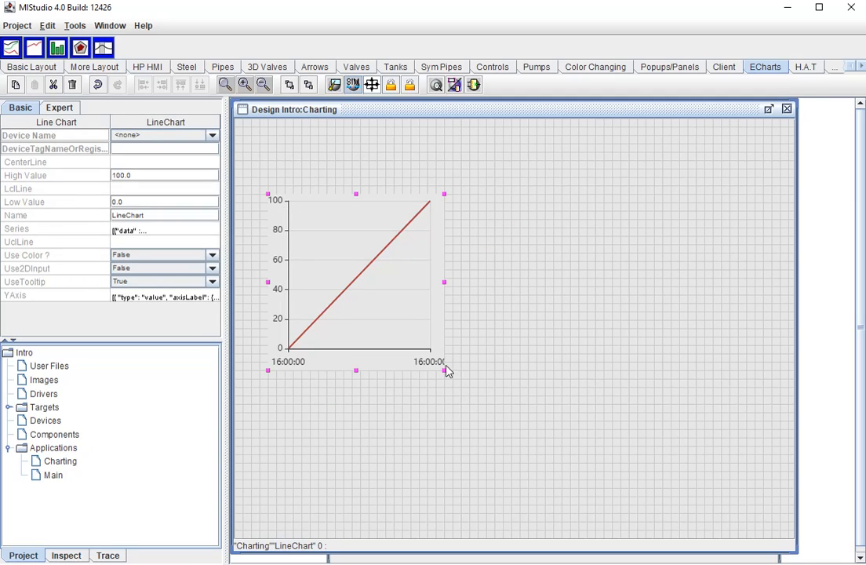
pyautogui.moveTo(444, 368); pyautogui.dragTo(739, 304)
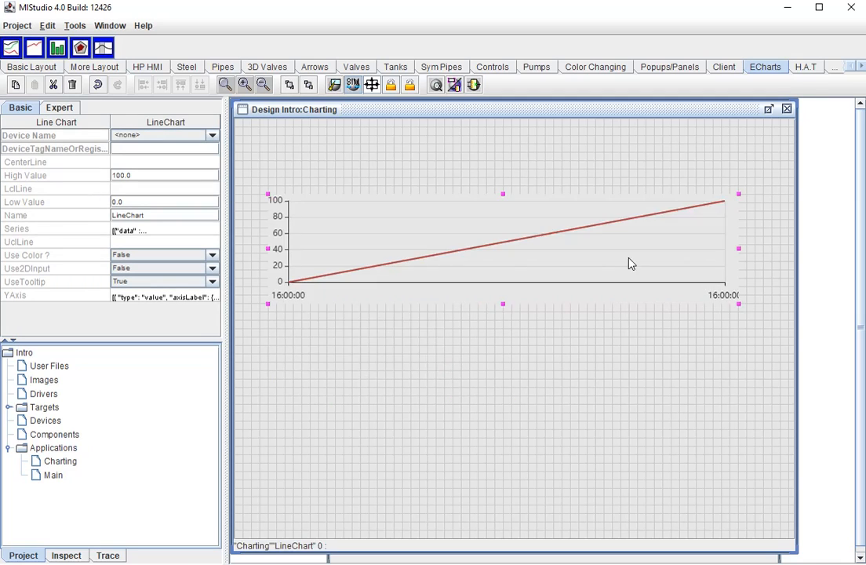
# Add a Bootstrap Table below the line chart and widen it to roughly the chart's width.
pyautogui.click(44, 63)
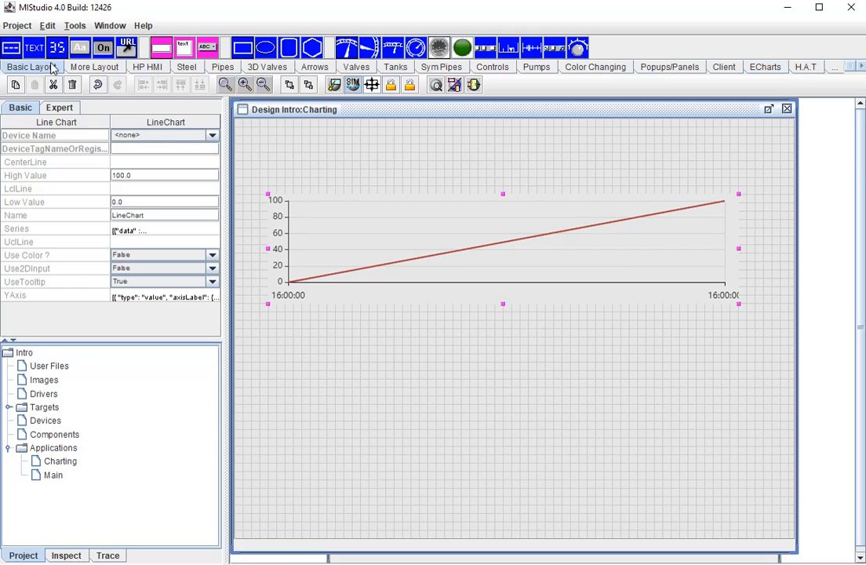
pyautogui.click(69, 66)
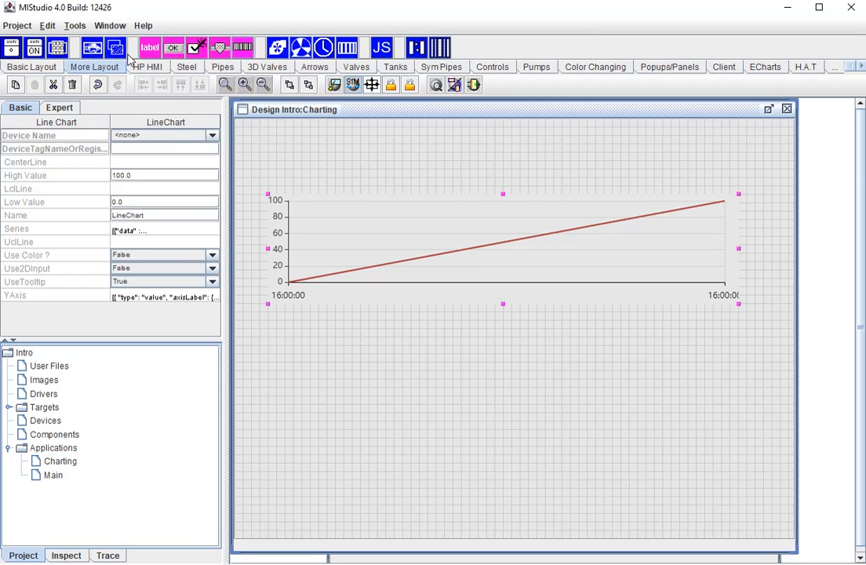
pyautogui.click(382, 45)
pyautogui.click(276, 328)
pyautogui.moveTo(453, 507); pyautogui.dragTo(752, 495)
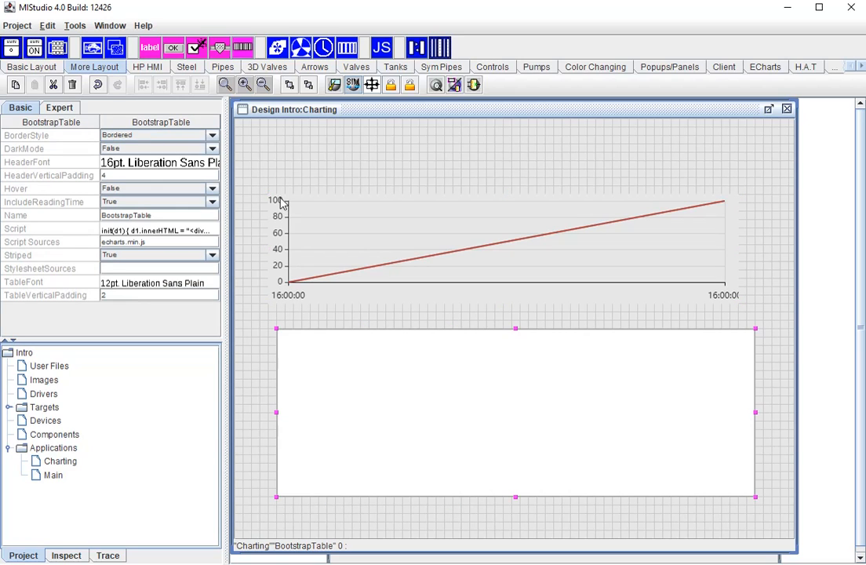
# Copy both the line chart and the Bootstrap Table to the Charting diagram and move their blocks to its right side.
pyautogui.moveTo(264, 179); pyautogui.dragTo(541, 501)
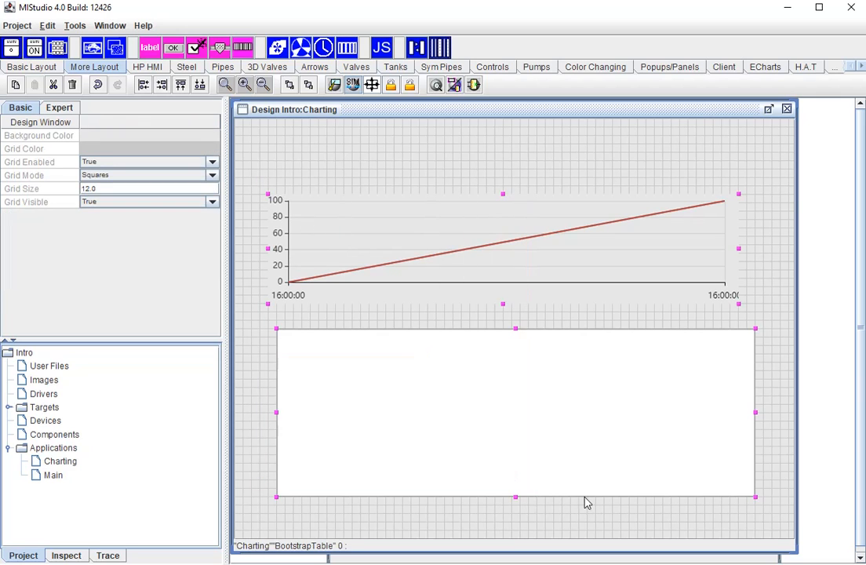
pyautogui.click(47, 26)
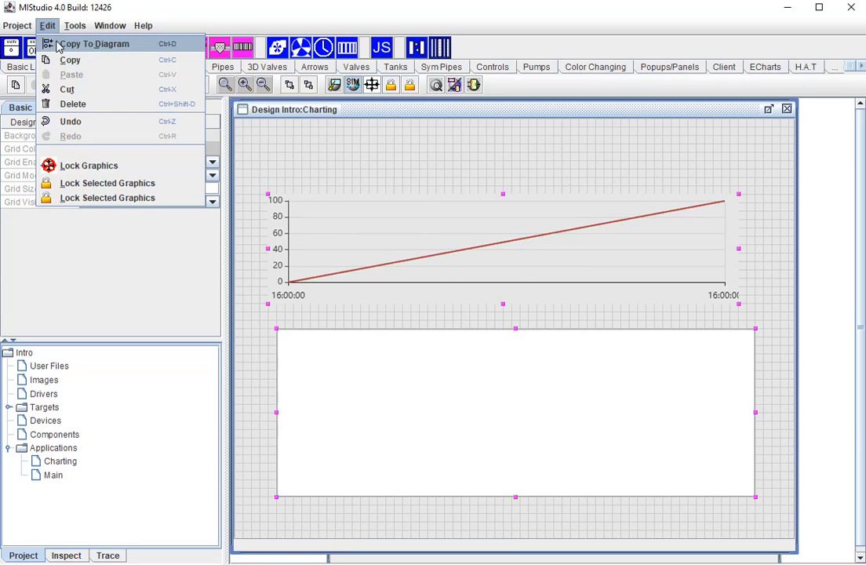
pyautogui.click(78, 41)
pyautogui.moveTo(269, 274); pyautogui.dragTo(561, 369)
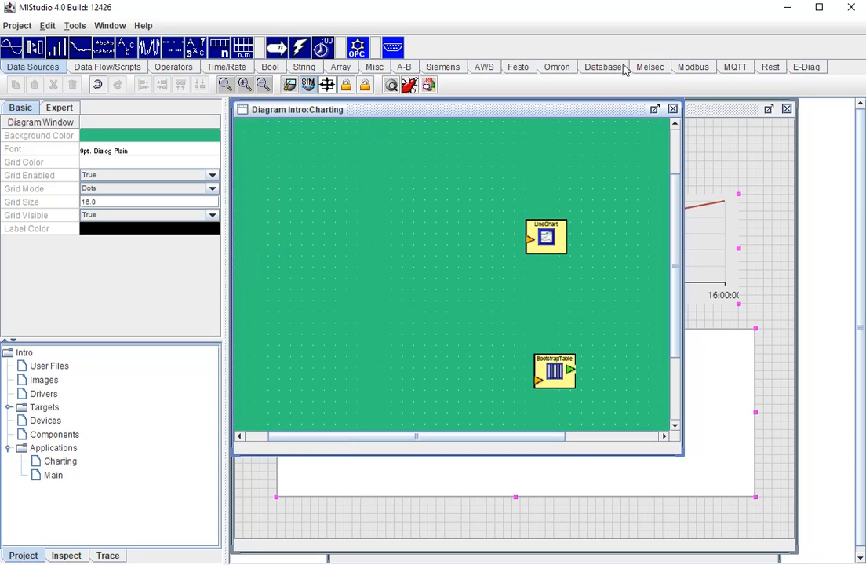
# Add a Database Raw Table Lookup block to the diagram, left of the LineChart and BootstrapTable blocks.
pyautogui.click(588, 68)
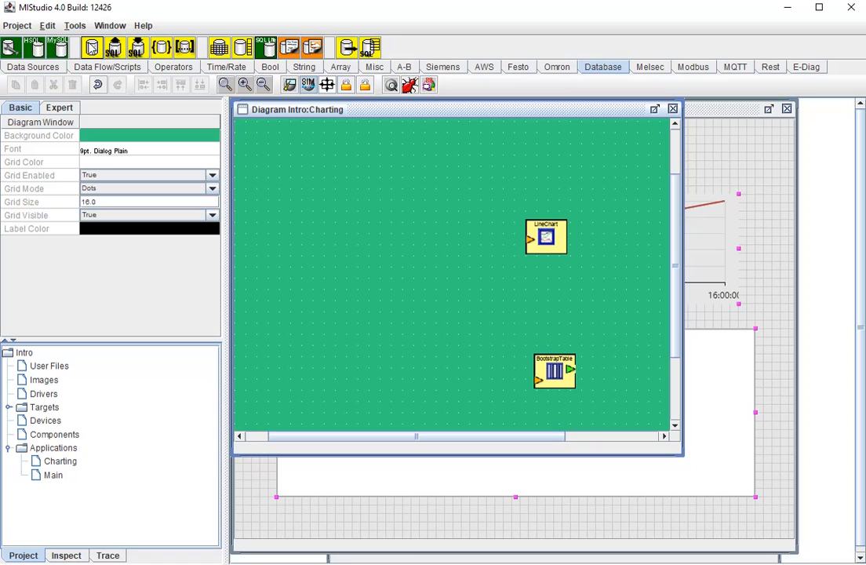
pyautogui.click(371, 48)
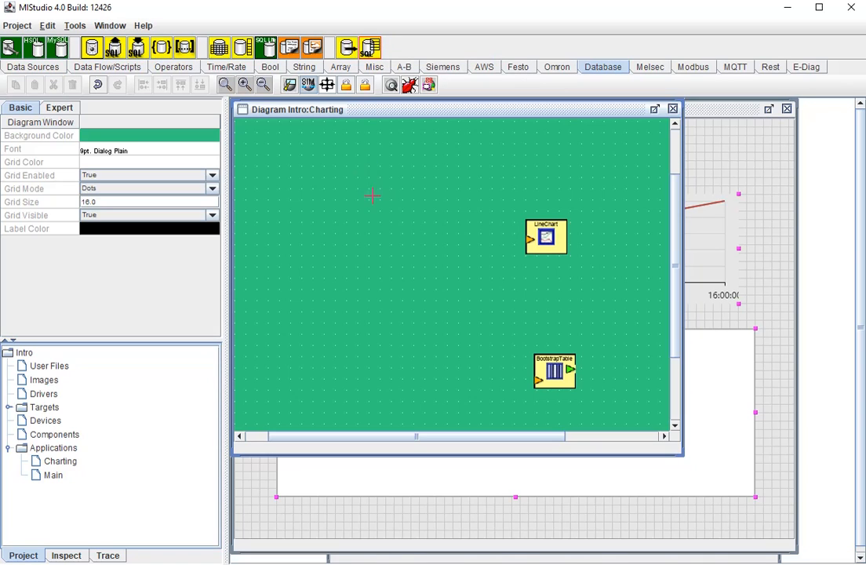
pyautogui.click(393, 260)
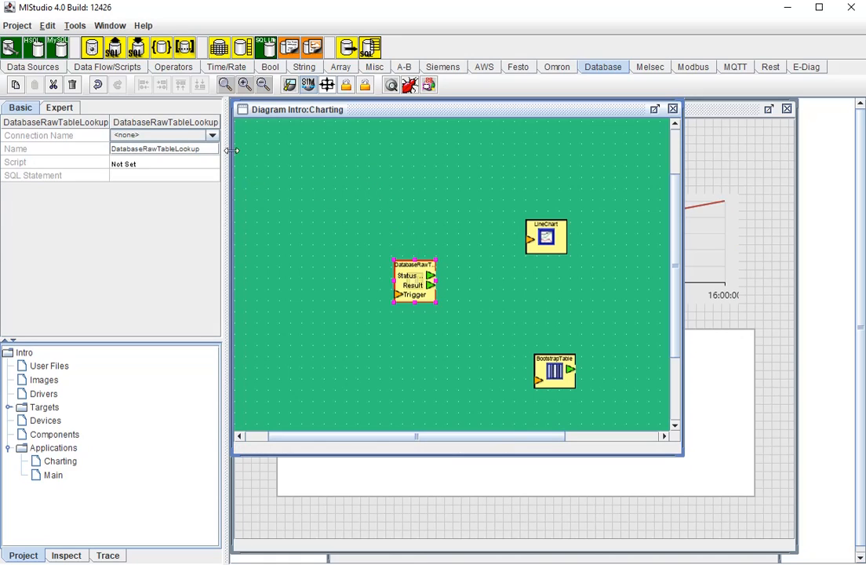
# Set the lookup block's connection to /Main/SQLiteConnectionManager and its SQL statement to "select * from history".
pyautogui.click(211, 135)
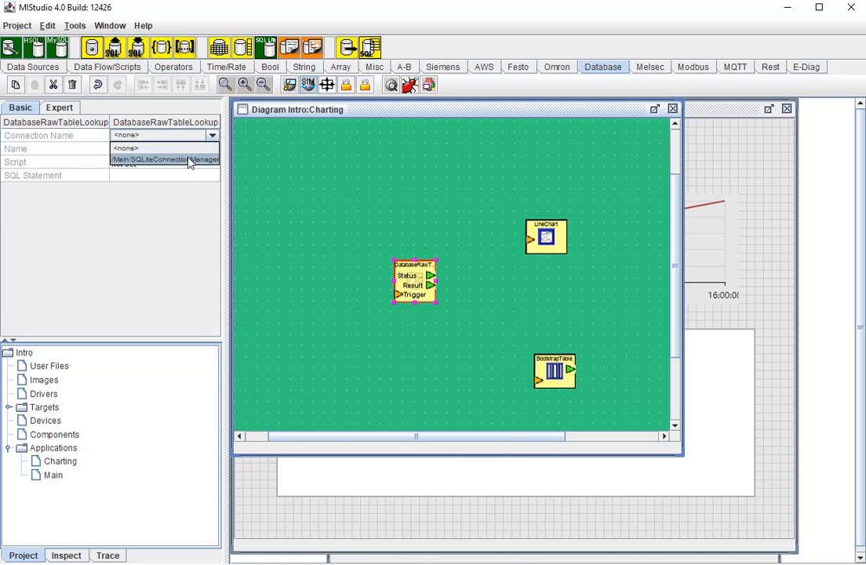
pyautogui.click(190, 161)
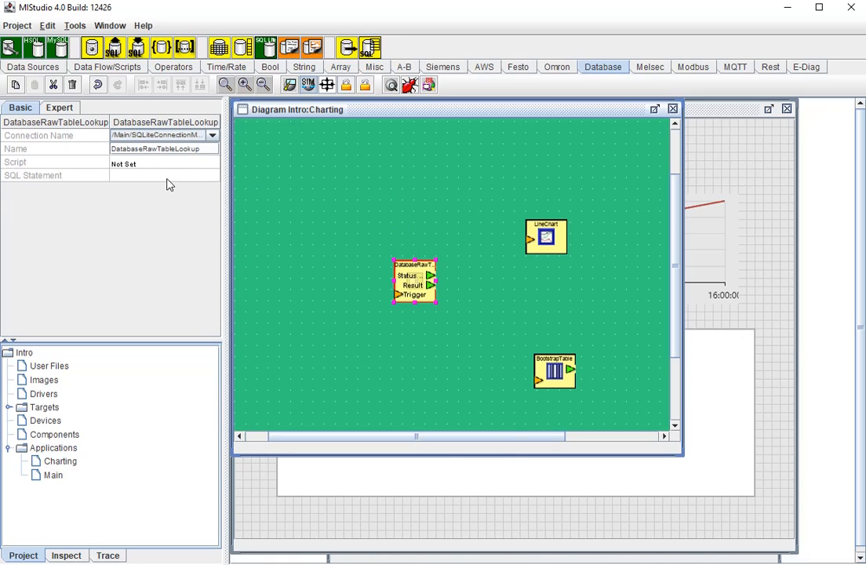
pyautogui.click(167, 179)
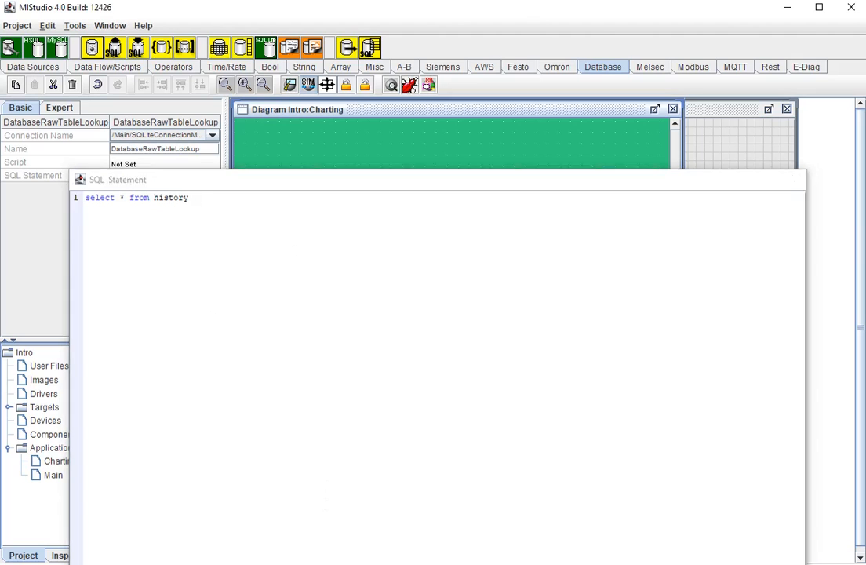
pyautogui.press('Escape')
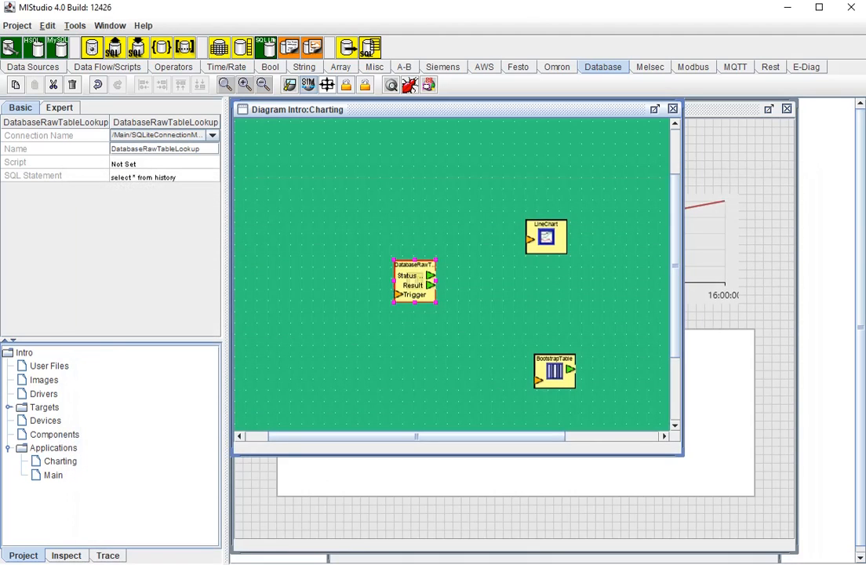
# Connect the lookup block's Result output to the inputs of both the LineChart and BootstrapTable blocks.
pyautogui.moveTo(432, 285); pyautogui.dragTo(532, 240)
pyautogui.click(430, 288)
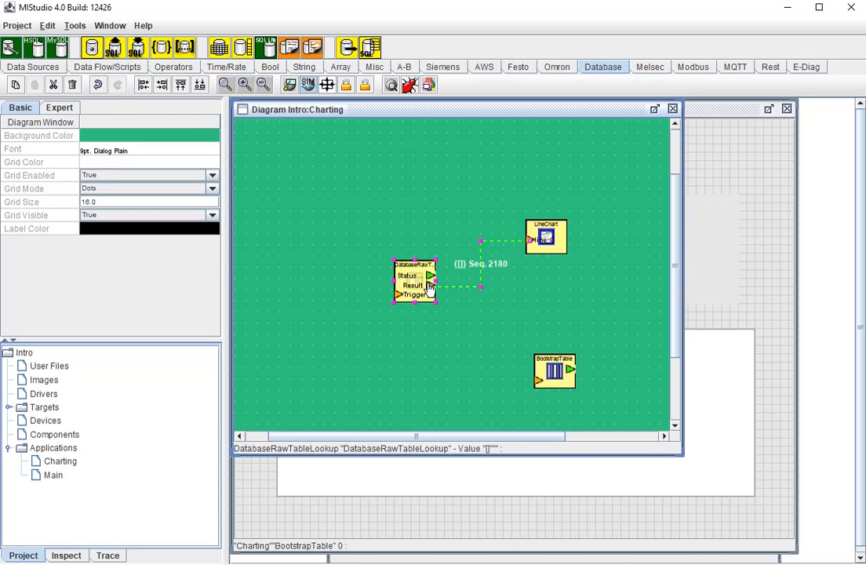
pyautogui.moveTo(431, 285); pyautogui.dragTo(536, 380)
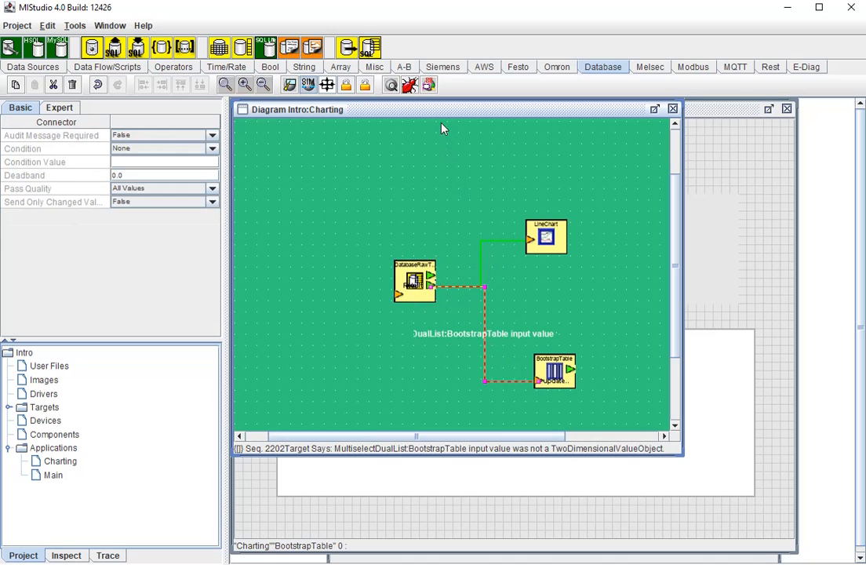
# Move the diagram window clear of the Charting design and add a Button above the line chart.
pyautogui.moveTo(441, 120); pyautogui.dragTo(536, 314)
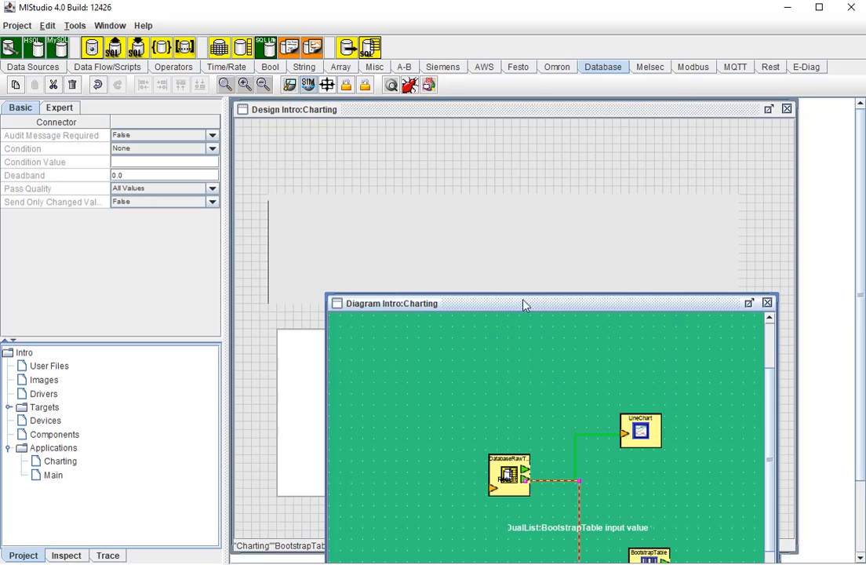
pyautogui.click(345, 171)
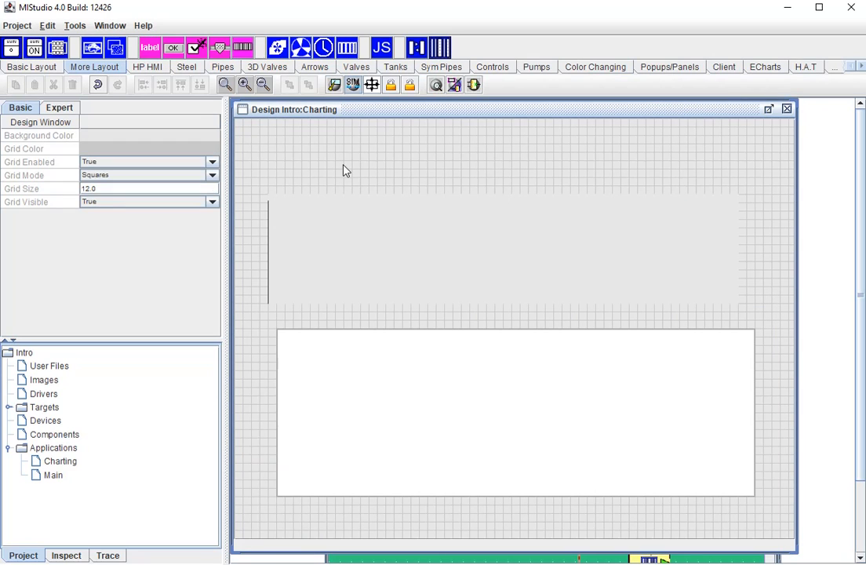
pyautogui.click(39, 65)
pyautogui.click(75, 49)
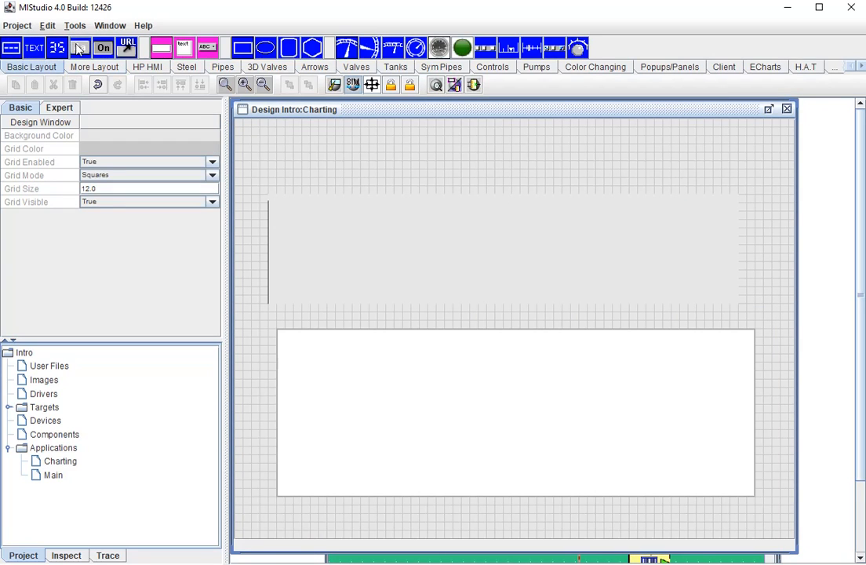
pyautogui.click(285, 138)
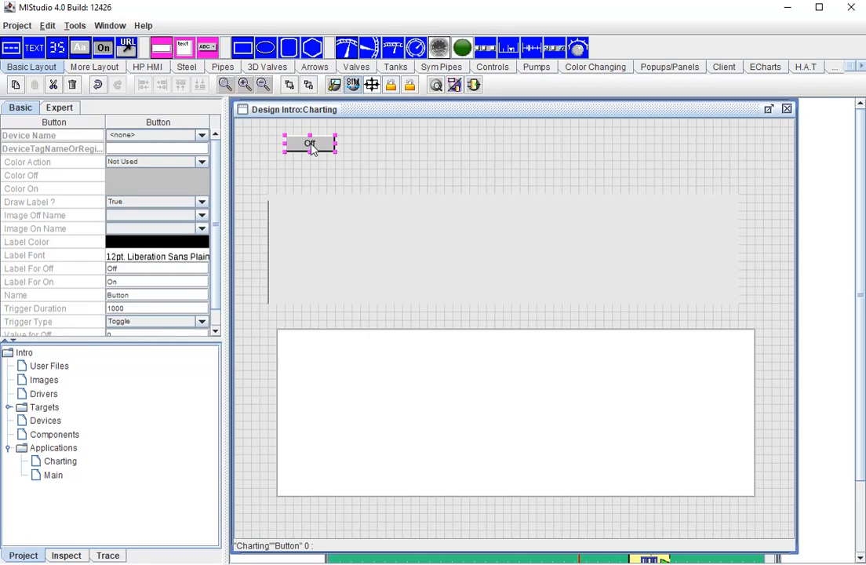
# Bring the button into the Charting diagram, place it left of the lookup block, and connect its Output to the lookup's Trigger.
pyautogui.doubleClick(311, 149)
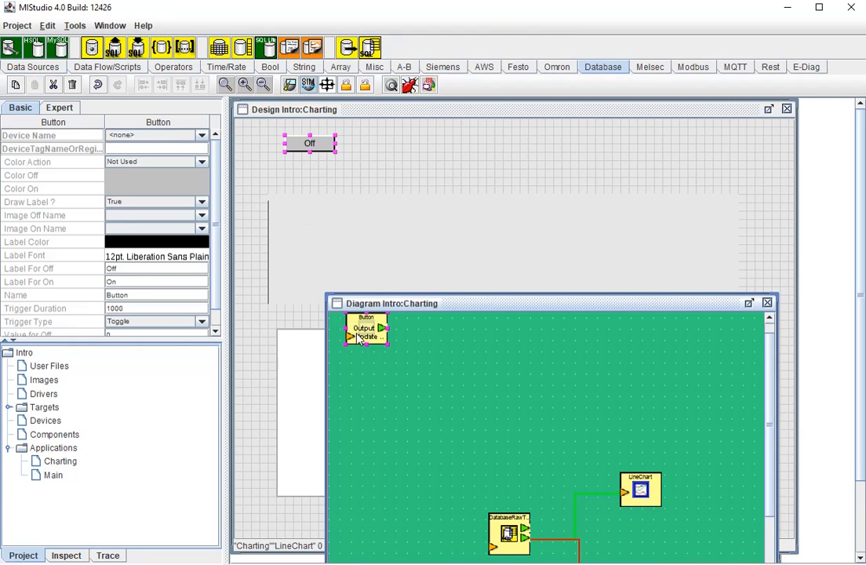
pyautogui.moveTo(359, 341); pyautogui.dragTo(365, 515)
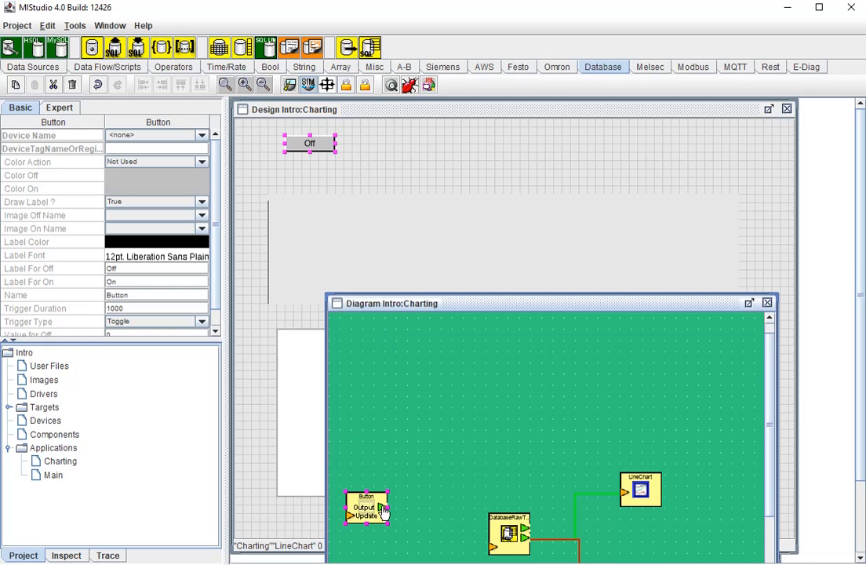
pyautogui.moveTo(382, 508); pyautogui.dragTo(492, 553)
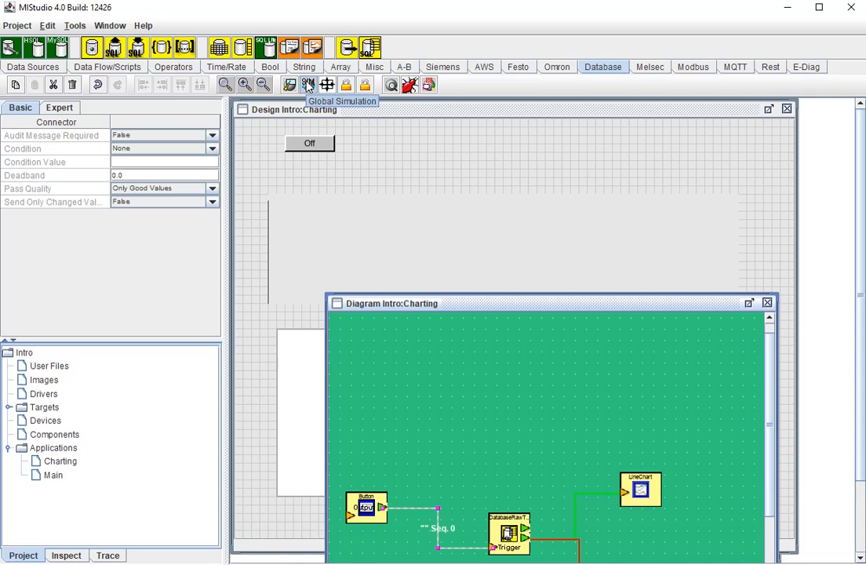
# Run the Charting application in live mode and switch its button on to load the history into the chart and table.
pyautogui.click(310, 144)
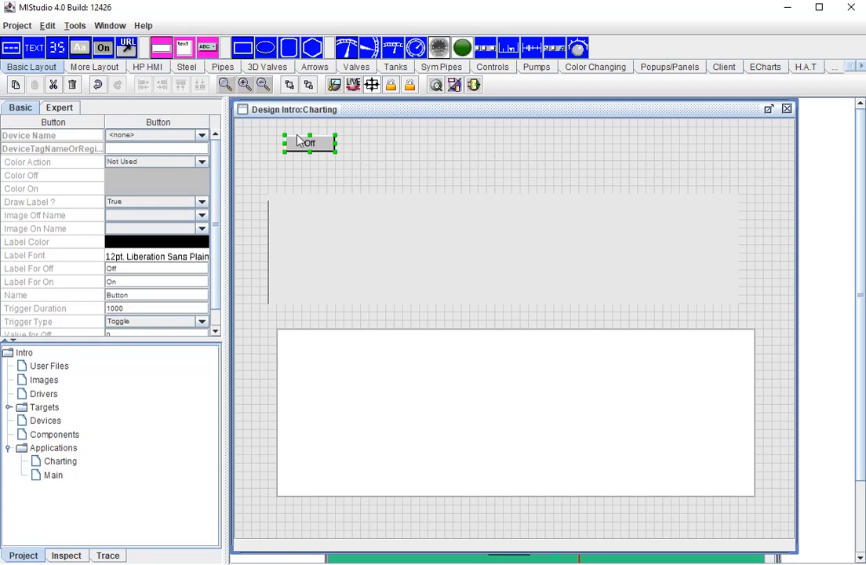
pyautogui.click(434, 86)
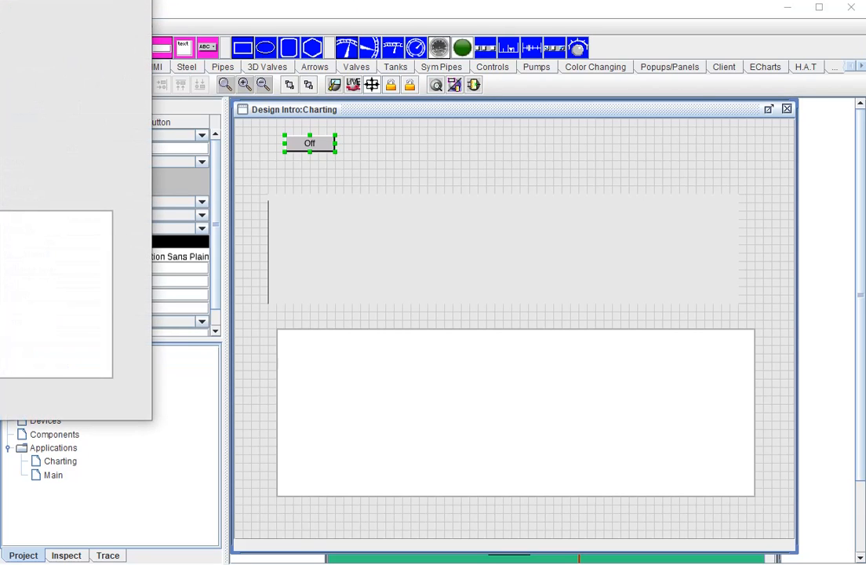
pyautogui.moveTo(369, 133); pyautogui.dragTo(645, 226)
pyautogui.click(410, 254)
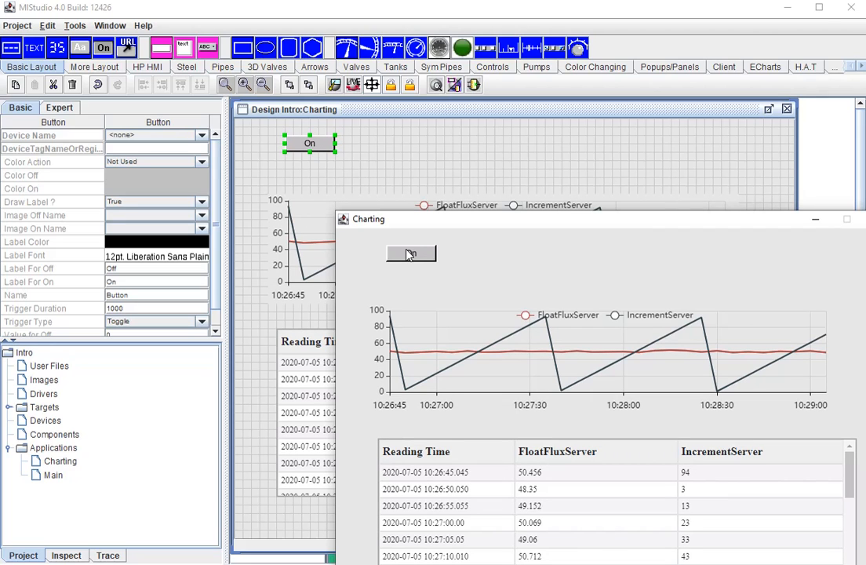
pyautogui.moveTo(460, 224); pyautogui.dragTo(409, 131)
pyautogui.moveTo(582, 288)
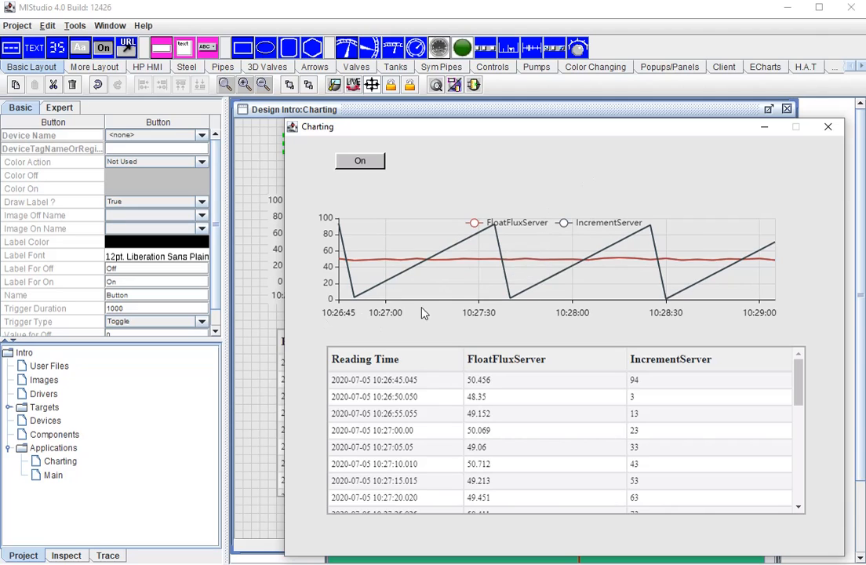
pyautogui.moveTo(471, 275)
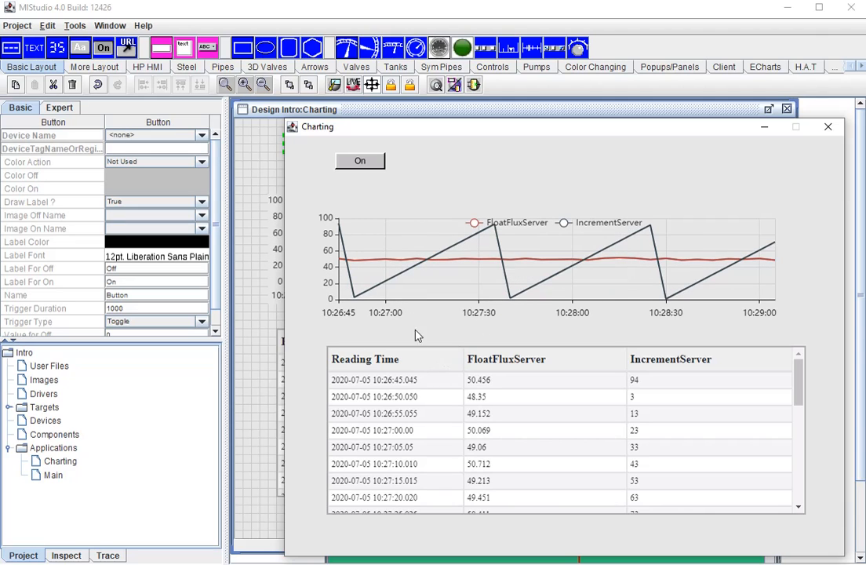